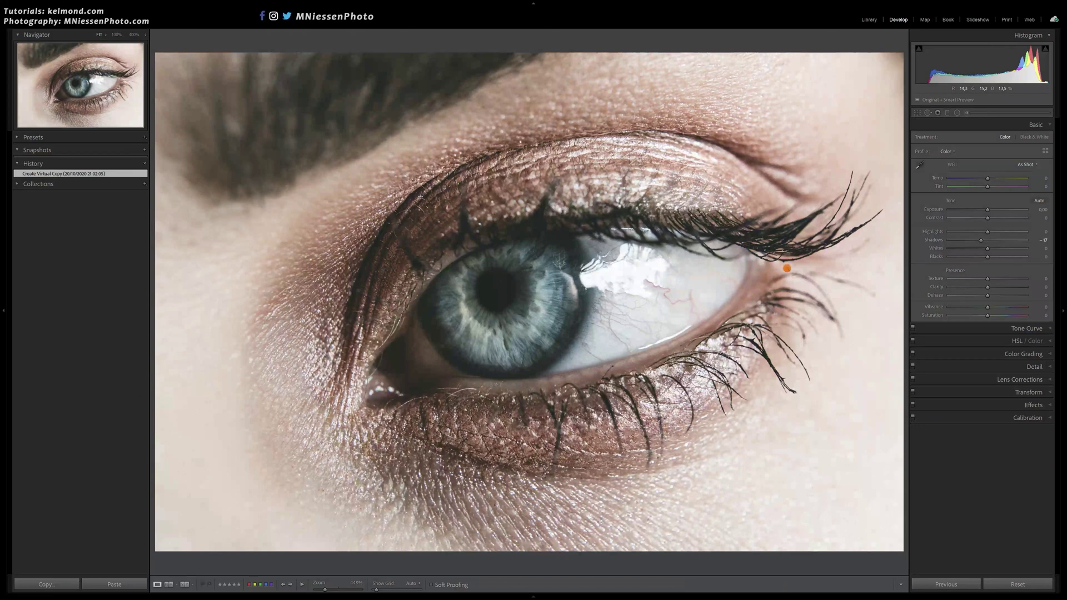
# Step: Paint an Adjustment Brush mask over the whole iris with the mask overlay shown, finishing with brush size 7 and feather 45
pyautogui.click(970, 115)
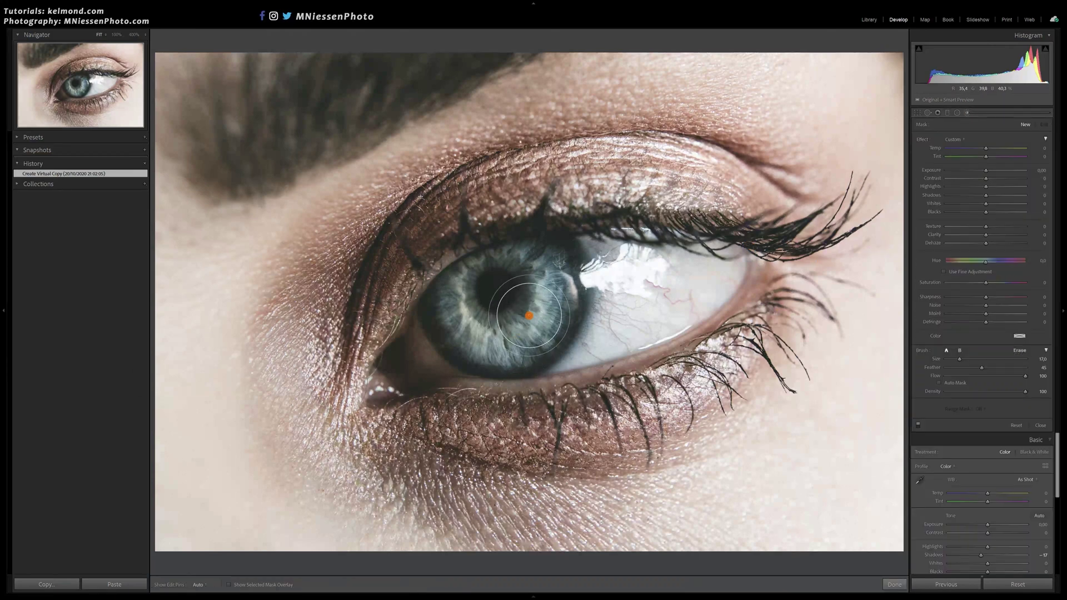
pyautogui.press('o')
pyautogui.scroll(-10, 547, 284)
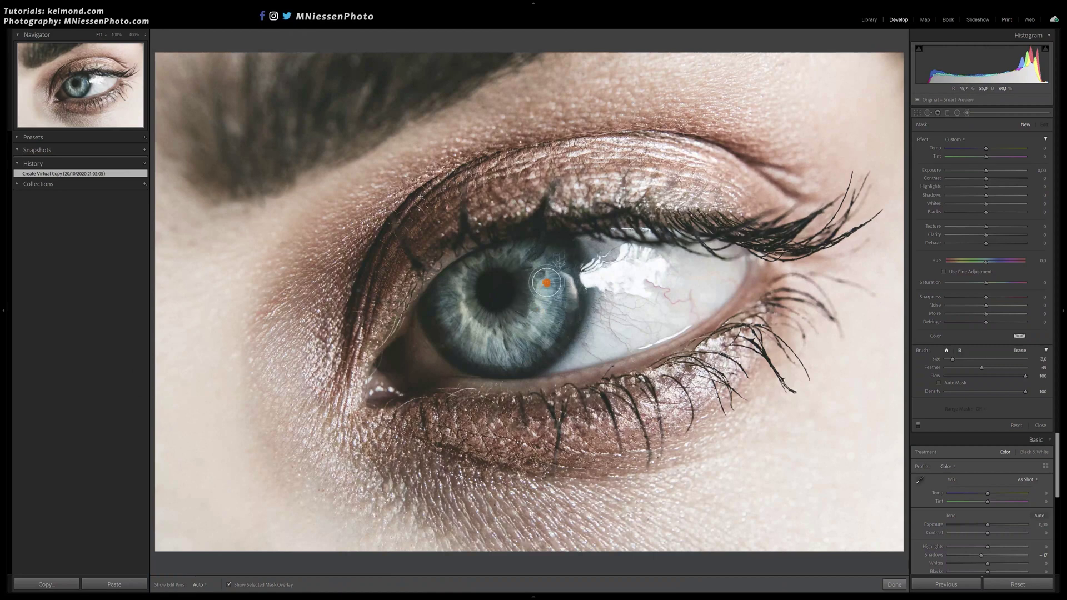
pyautogui.scroll(5, 545, 283)
pyautogui.moveTo(535, 259)
pyautogui.mouseDown()
pyautogui.moveTo(551, 294)
pyautogui.moveTo(524, 335)
pyautogui.moveTo(482, 340)
pyautogui.moveTo(458, 316)
pyautogui.moveTo(458, 294)
pyautogui.moveTo(510, 255)
pyautogui.moveTo(476, 261)
pyautogui.moveTo(534, 255)
pyautogui.moveTo(462, 271)
pyautogui.moveTo(455, 290)
pyautogui.mouseUp()
pyautogui.scroll(-5, 503, 250)
pyautogui.moveTo(563, 300); pyautogui.dragTo(538, 341)
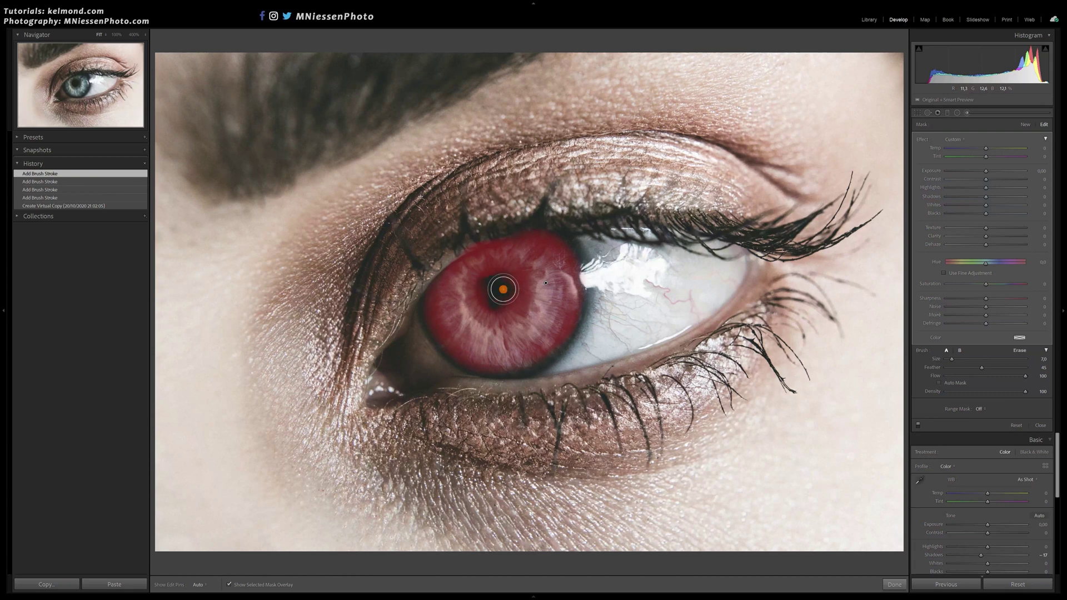
# Step: Erase the pupil from the brush mask with an eraser of size 13 and feather 5
pyautogui.press('alt')
pyautogui.scroll(-5, 497, 288)
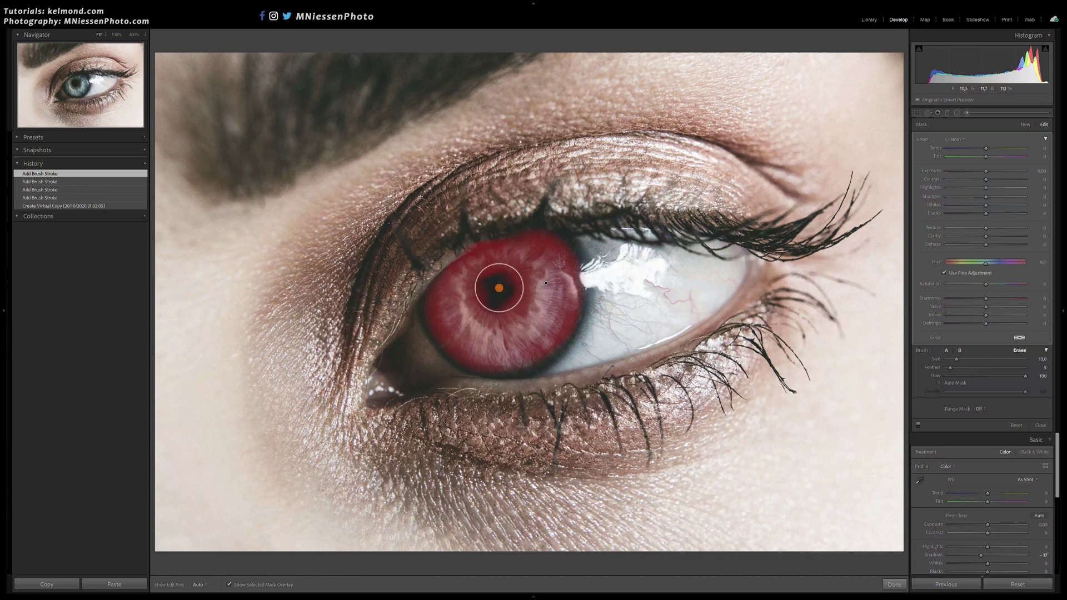
pyautogui.moveTo(499, 289); pyautogui.dragTo(505, 299)
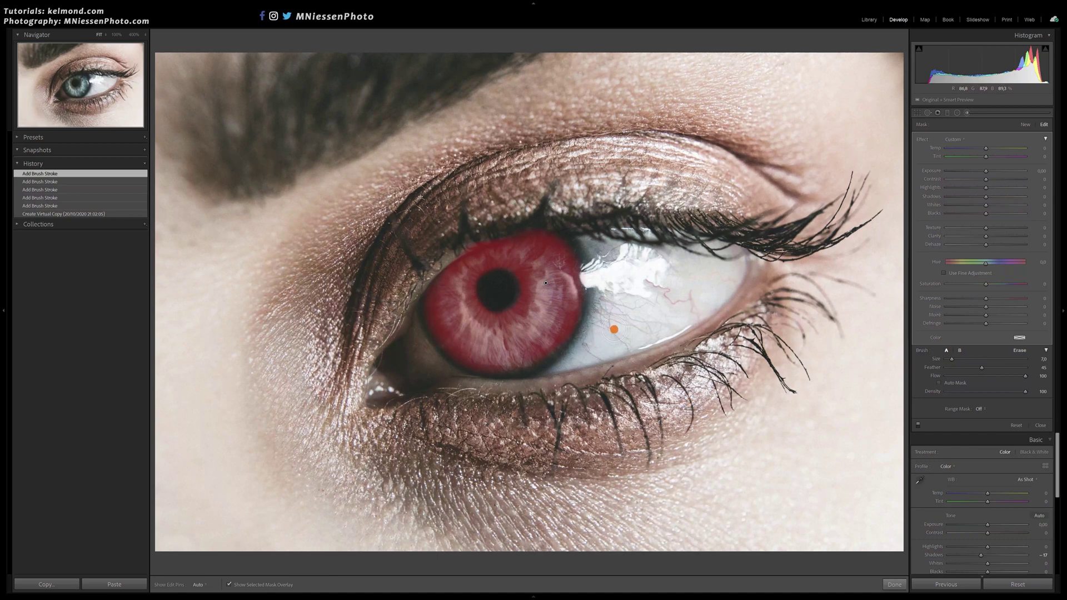
# Step: Erase the brush mask's spill along the upper eyelid and repaint the upper part of the iris
pyautogui.press('alt')
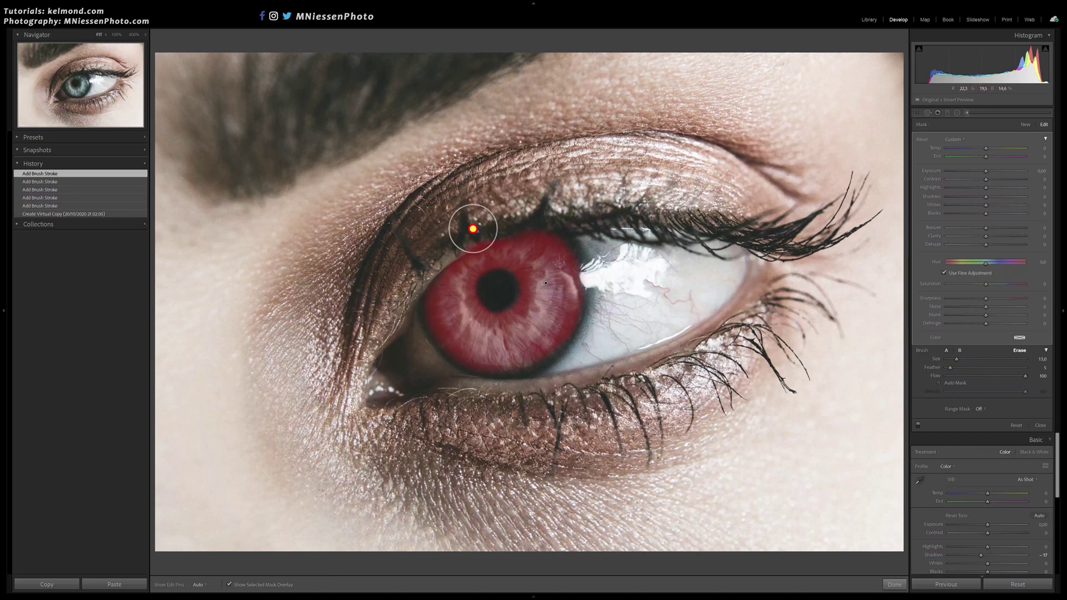
pyautogui.moveTo(544, 207)
pyautogui.mouseDown()
pyautogui.moveTo(518, 212)
pyautogui.moveTo(593, 210)
pyautogui.mouseUp()
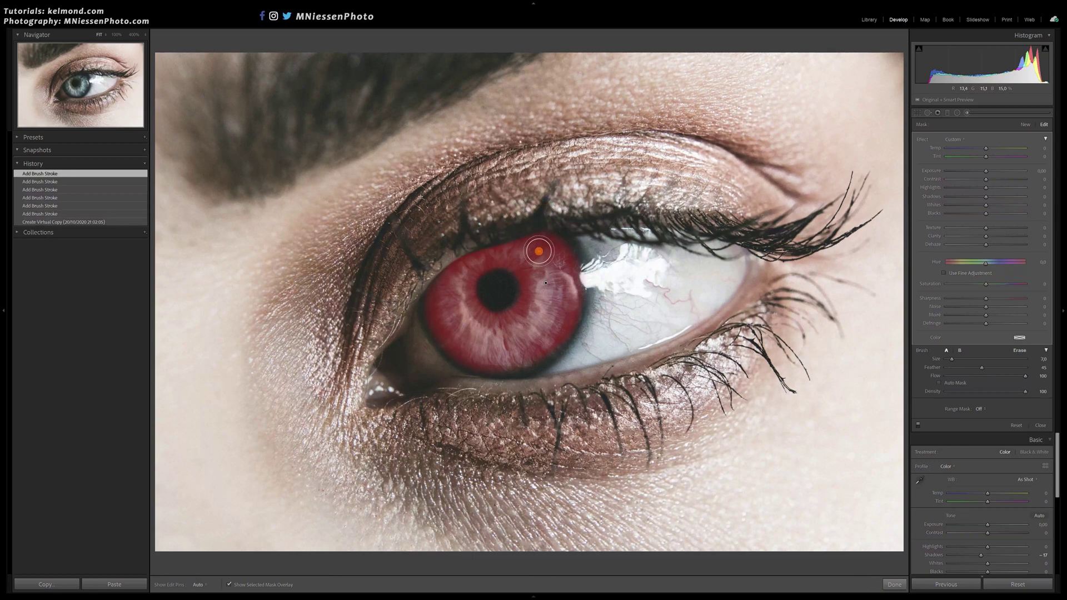
pyautogui.moveTo(537, 248)
pyautogui.mouseDown()
pyautogui.moveTo(472, 268)
pyautogui.moveTo(463, 229)
pyautogui.moveTo(551, 207)
pyautogui.mouseUp()
pyautogui.press('alt')
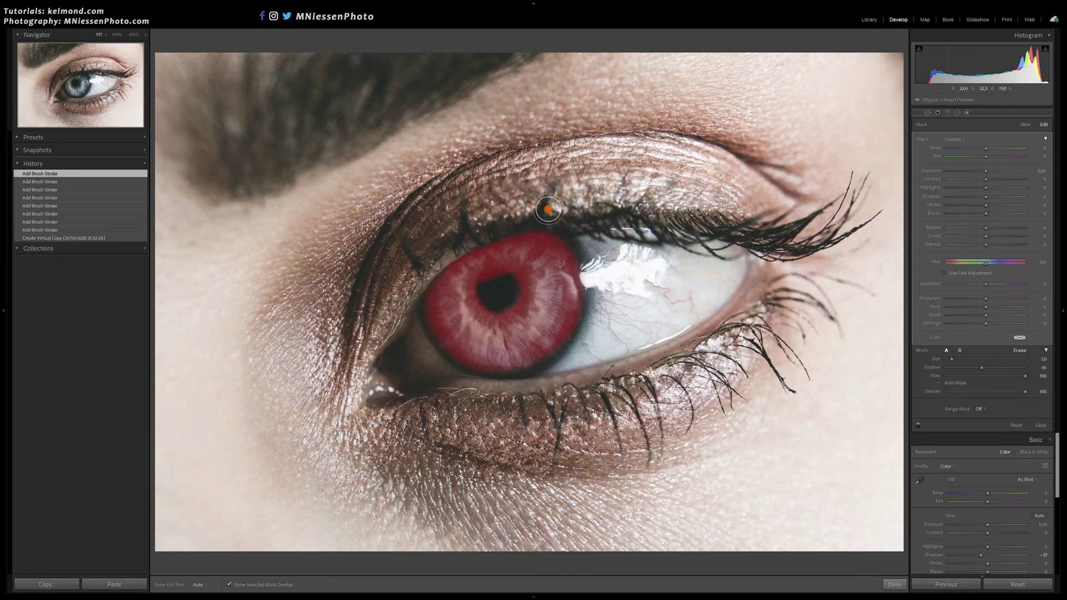
# Step: Clear the pupil from the brush mask again, using a size 14 eraser centred on it
pyautogui.scroll(-2, 542, 211)
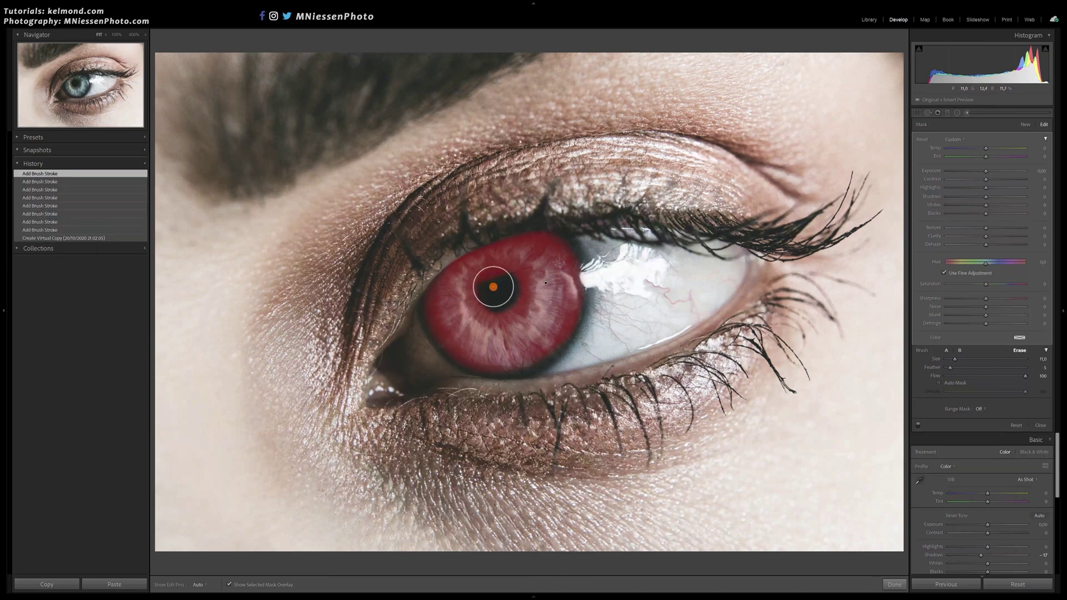
pyautogui.scroll(2, 496, 287)
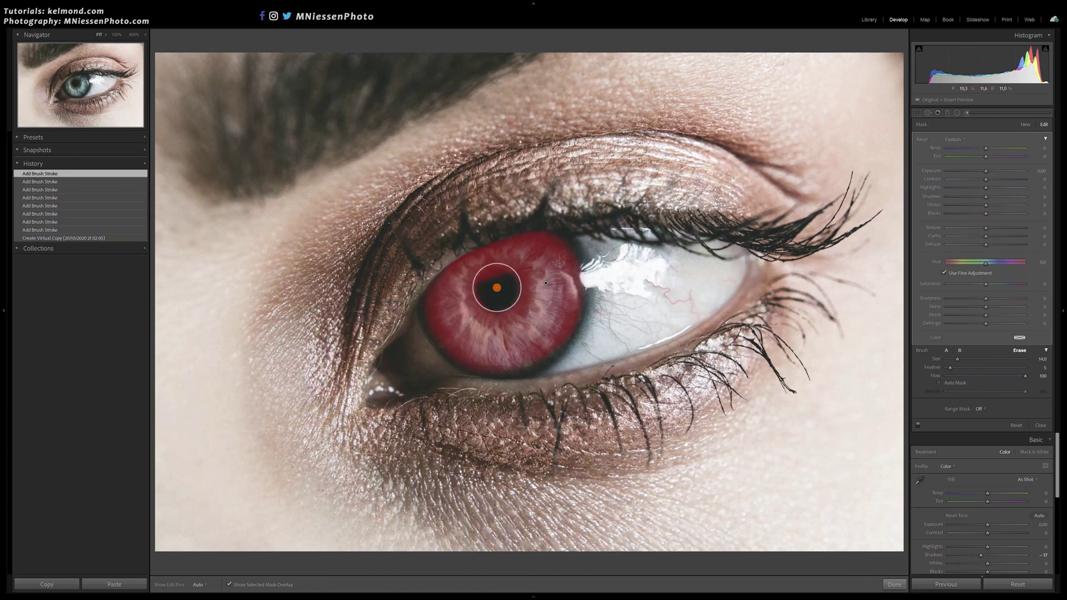
pyautogui.keyDown('alt'); pyautogui.click(497, 287); pyautogui.keyUp('alt')
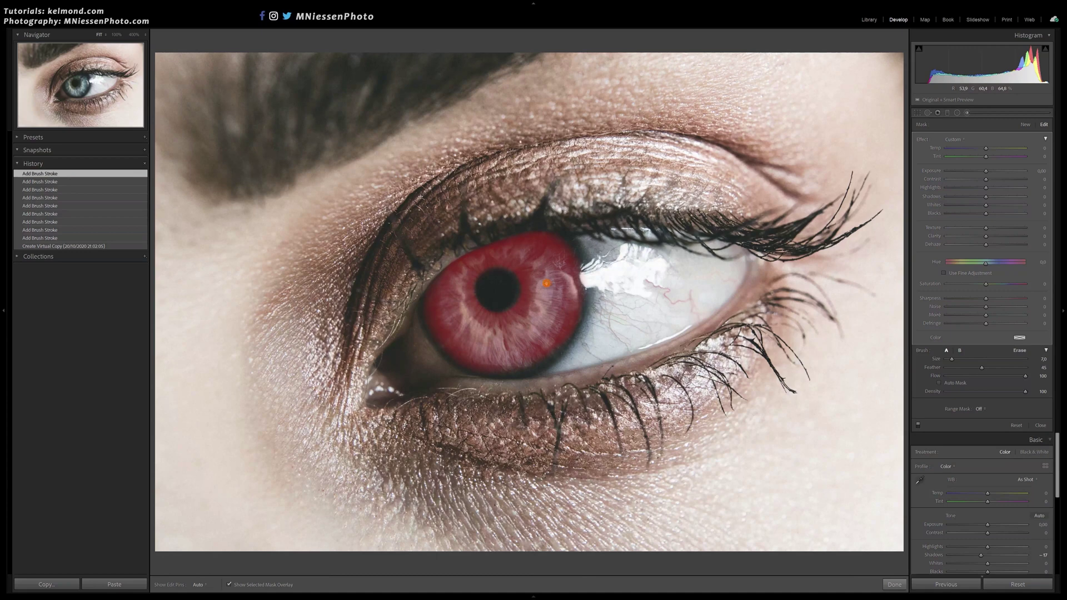
# Step: Delete the brush adjustment from the iris and leave the Adjustment Brush
pyautogui.press('Delete')
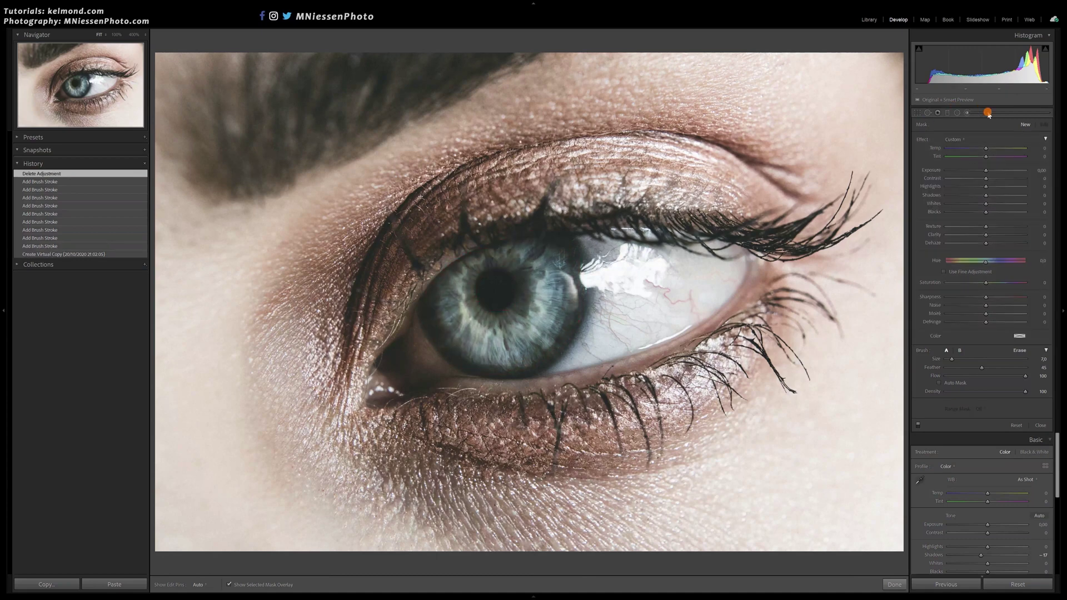
pyautogui.click(970, 113)
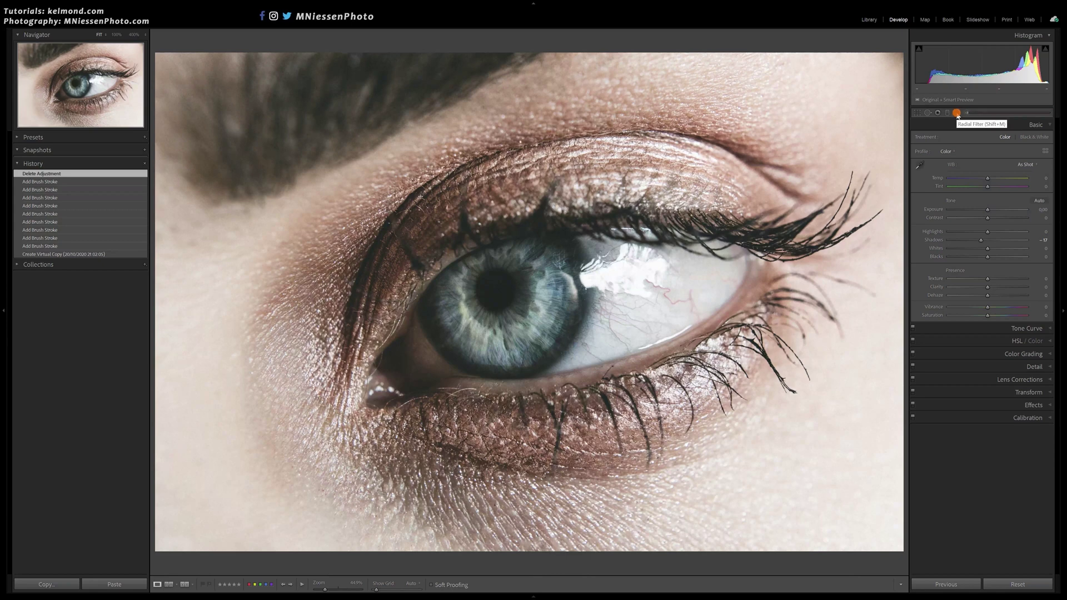
# Step: Draw a circular Radial Filter centred on the pupil and slightly larger than the iris, and invert its mask
pyautogui.click(958, 114)
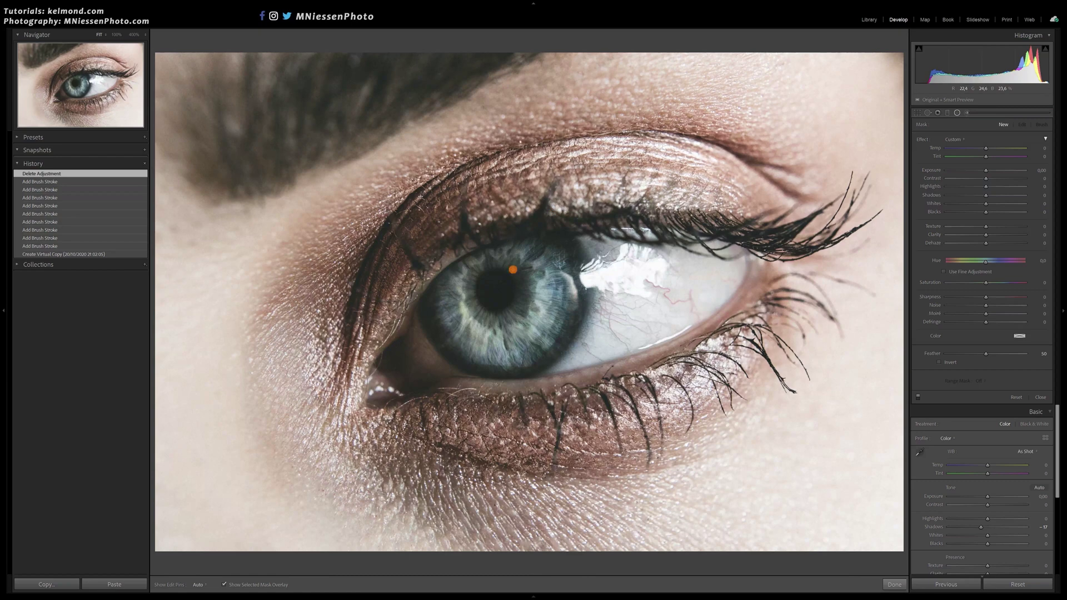
pyautogui.moveTo(501, 290); pyautogui.dragTo(590, 200)
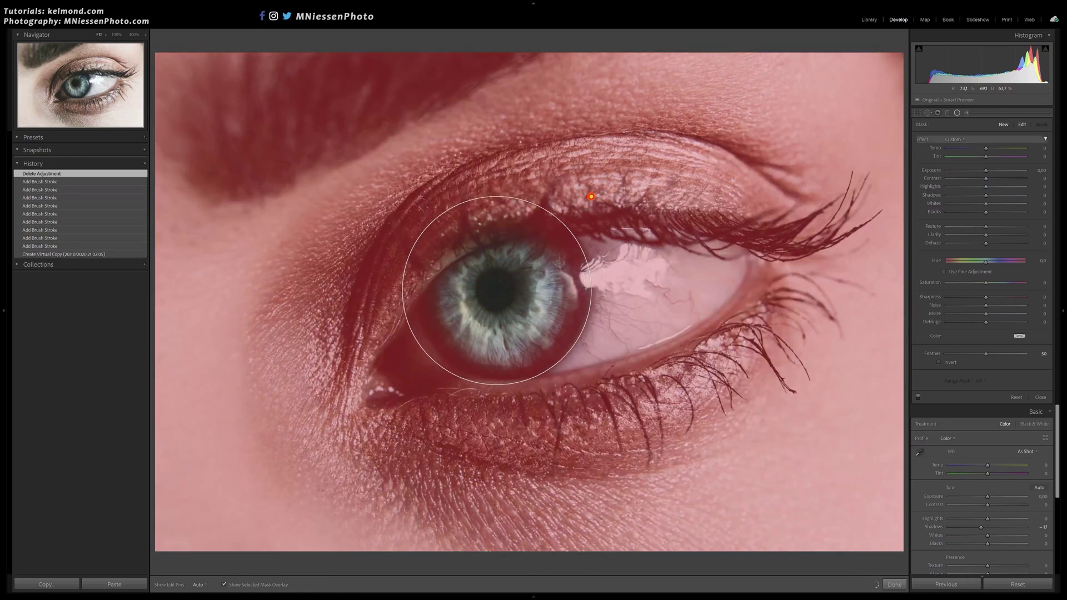
pyautogui.click(939, 363)
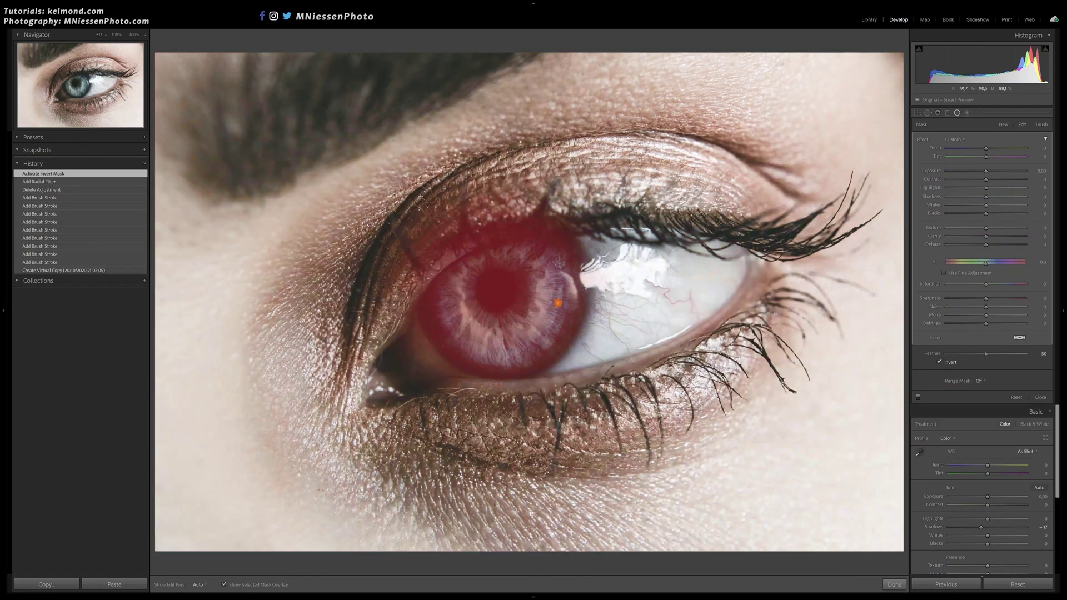
# Step: Reposition and resize the Radial Filter to fit closely around the iris, and set its feather to 27
pyautogui.moveTo(510, 288); pyautogui.dragTo(514, 289)
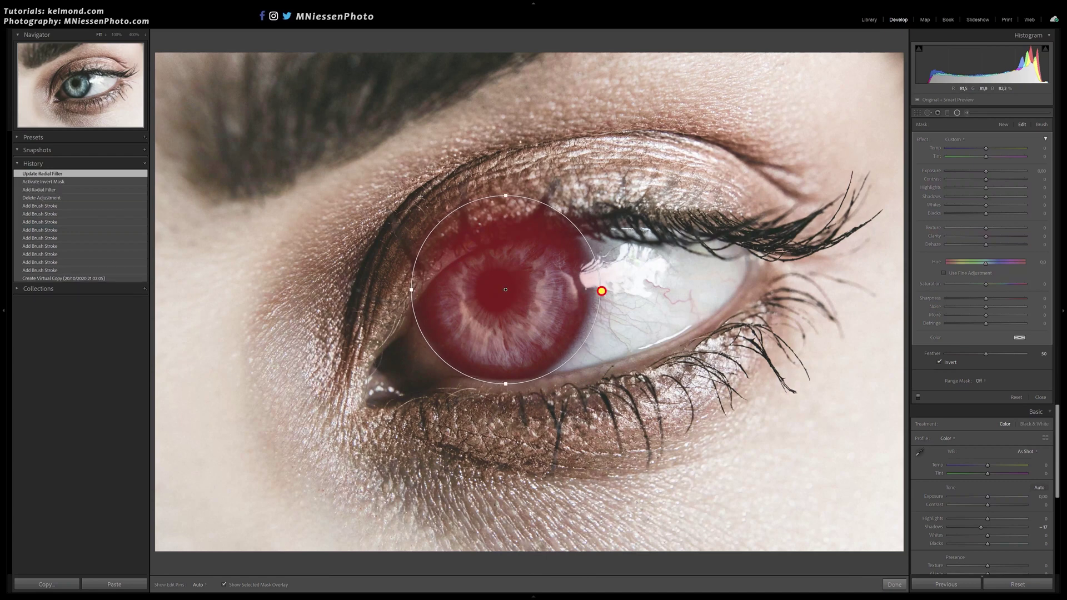
pyautogui.moveTo(602, 291); pyautogui.dragTo(597, 291)
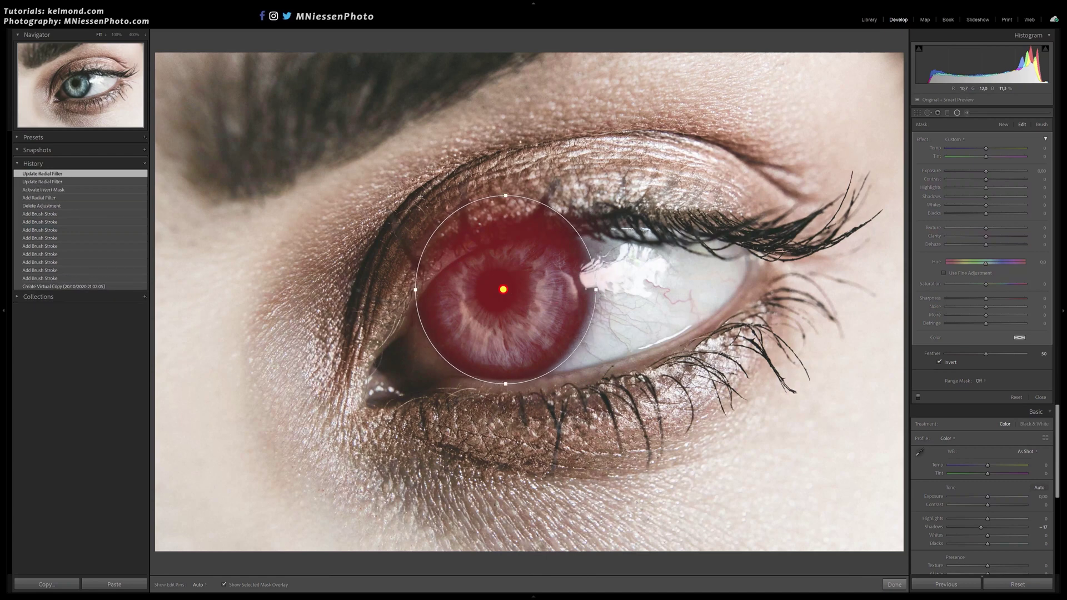
pyautogui.moveTo(503, 289); pyautogui.dragTo(502, 288)
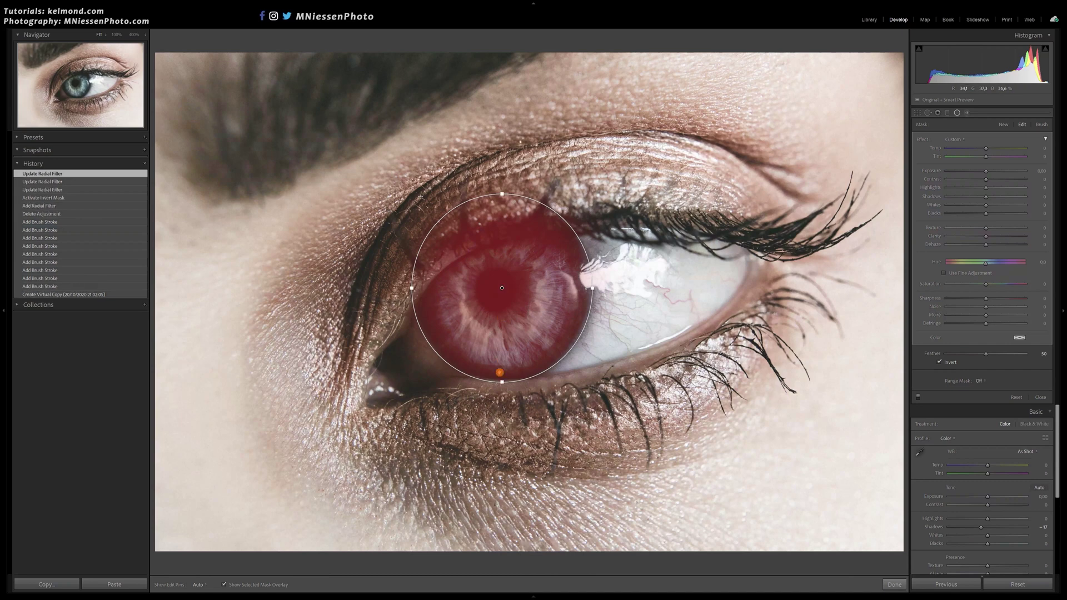
pyautogui.moveTo(502, 380); pyautogui.dragTo(501, 380)
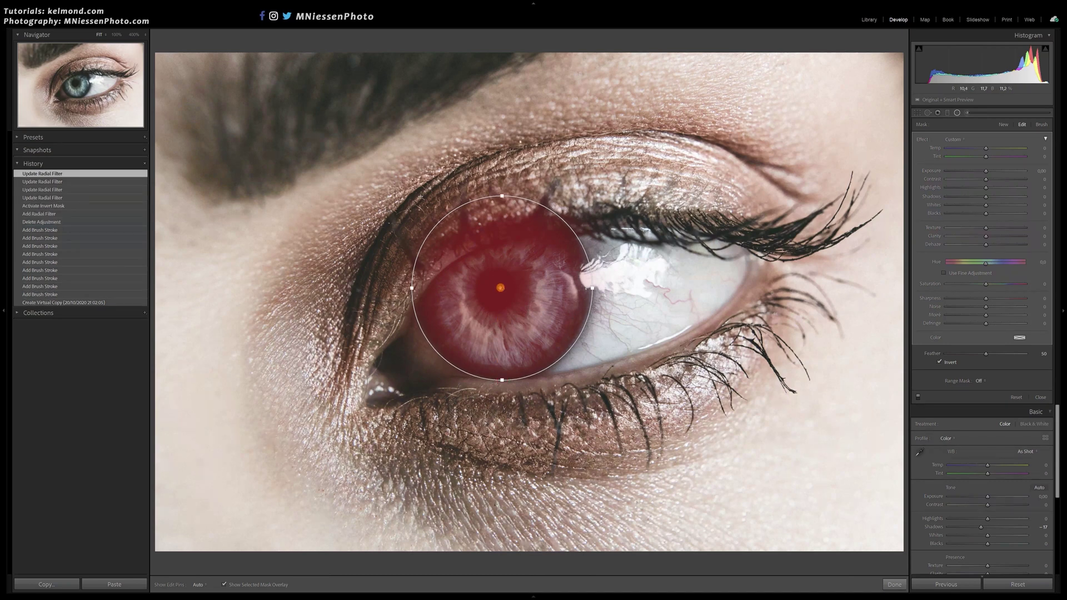
pyautogui.moveTo(411, 288); pyautogui.dragTo(414, 288)
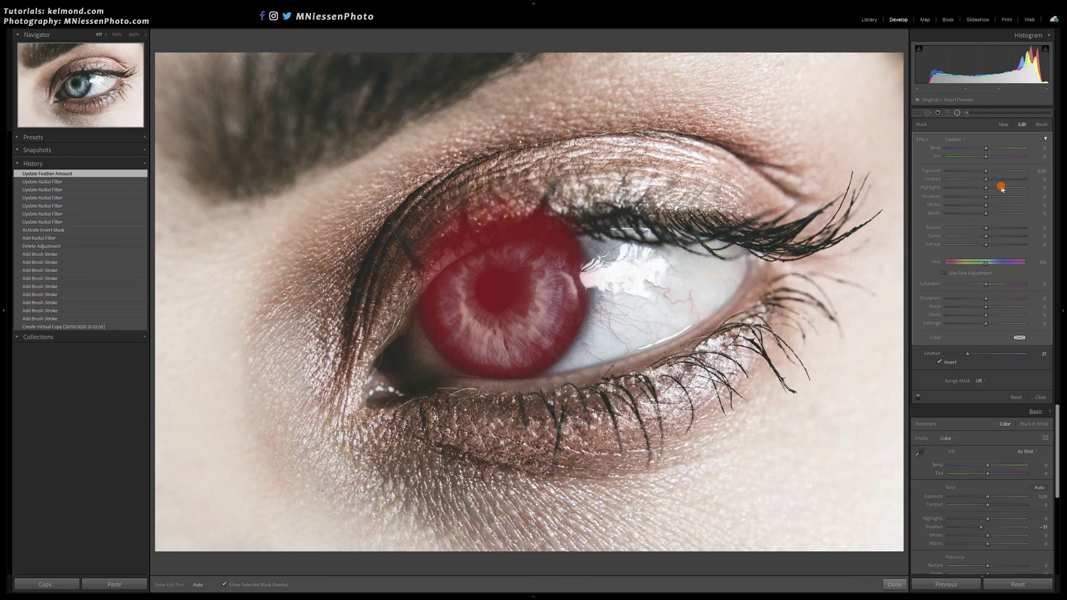
# Step: Erase the Radial Filter mask from the upper eyelid and lashes, using a brush eraser of size 13 and feather 5
pyautogui.click(1040, 127)
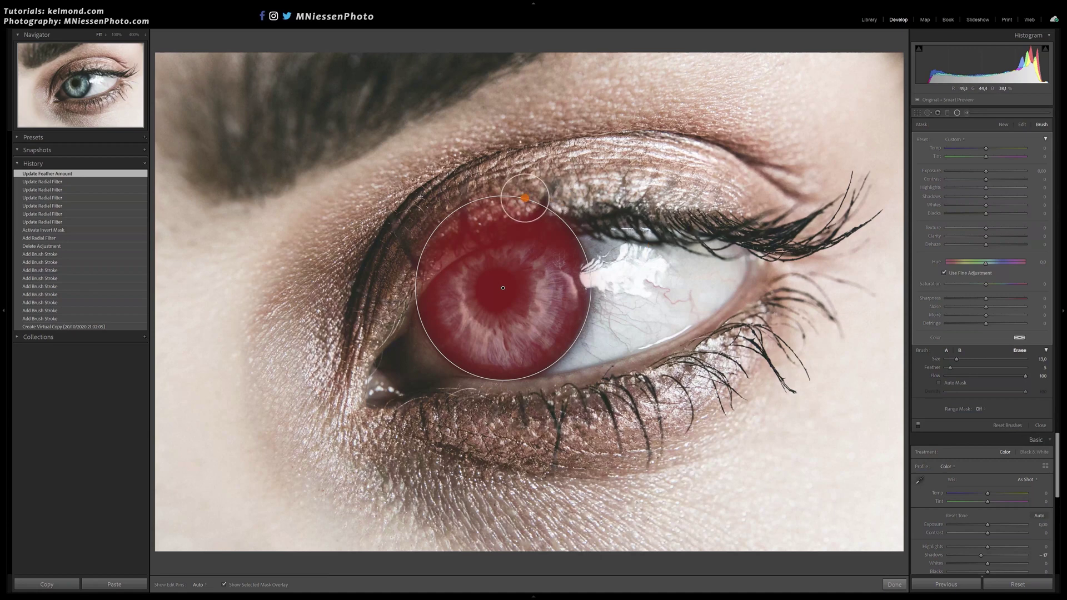
pyautogui.moveTo(407, 226)
pyautogui.mouseDown()
pyautogui.moveTo(572, 196)
pyautogui.moveTo(564, 202)
pyautogui.moveTo(574, 209)
pyautogui.moveTo(446, 228)
pyautogui.moveTo(384, 277)
pyautogui.mouseUp()
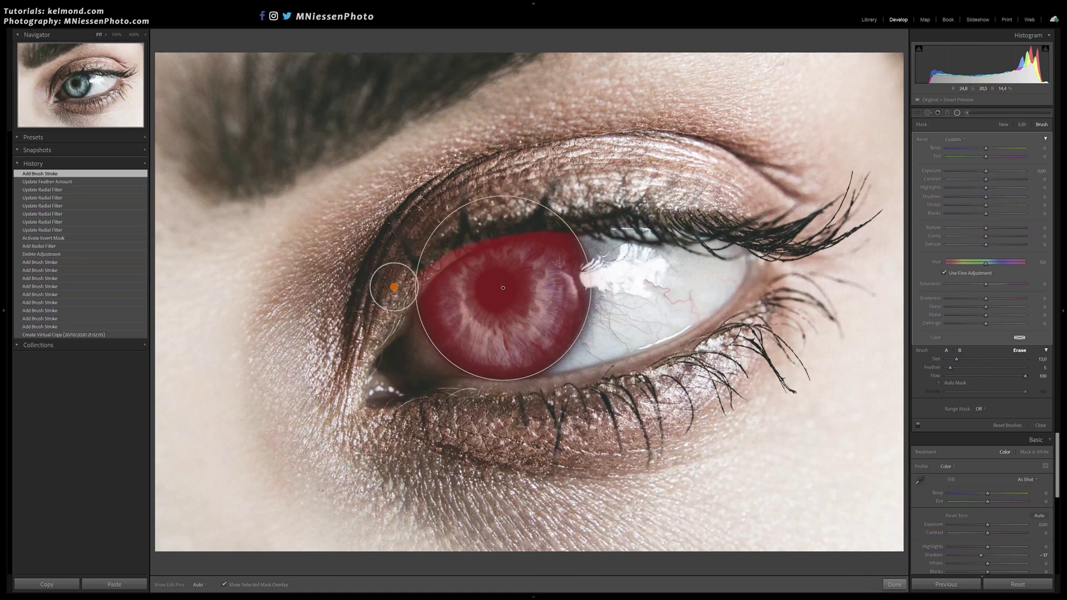
pyautogui.press('h')
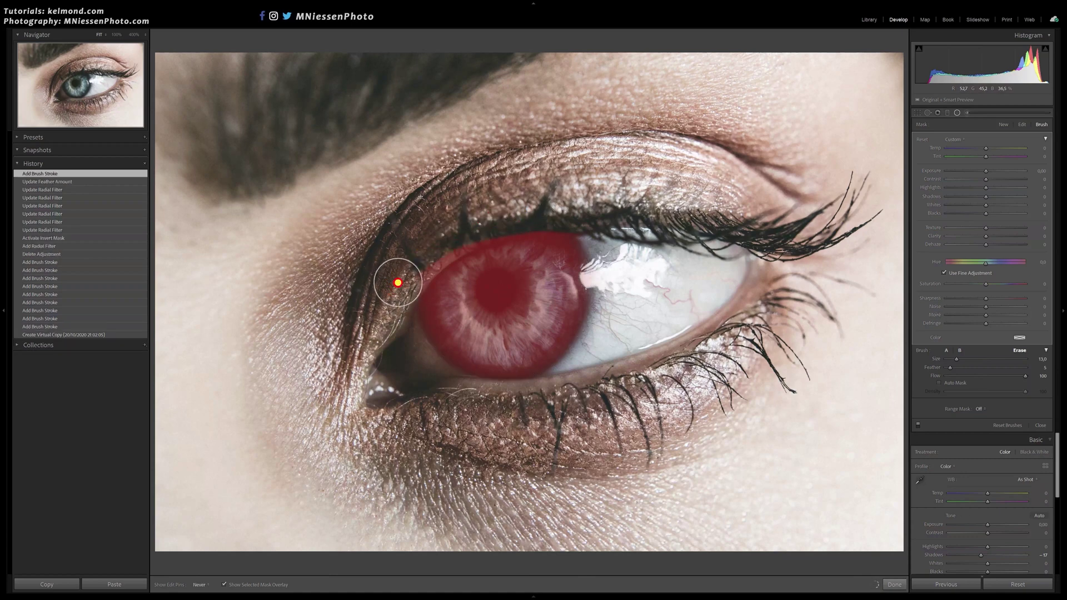
pyautogui.moveTo(415, 260)
pyautogui.mouseDown()
pyautogui.moveTo(462, 231)
pyautogui.moveTo(595, 185)
pyautogui.mouseUp()
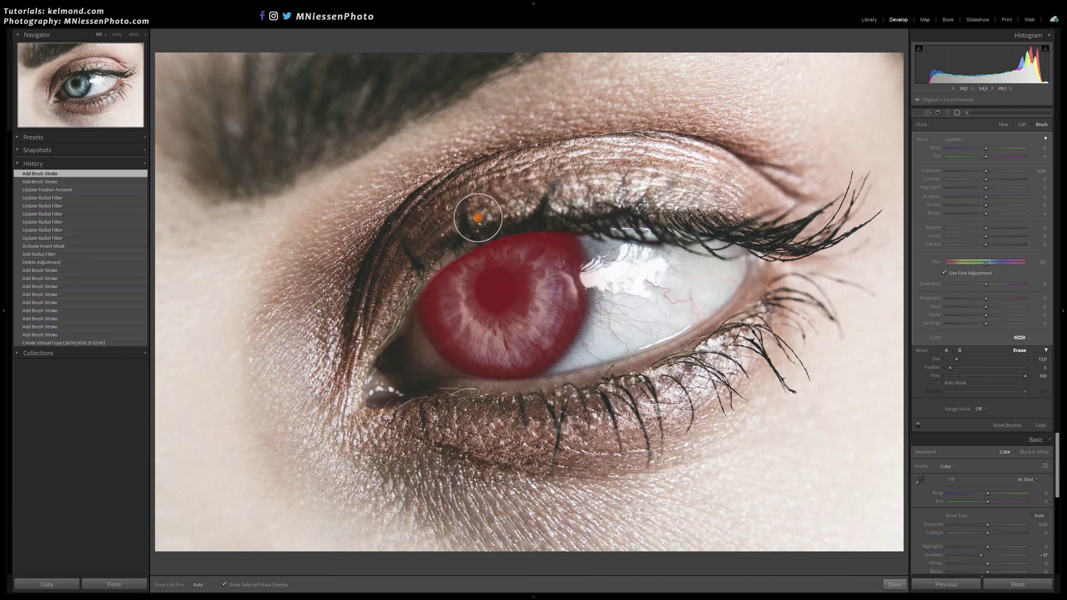
pyautogui.moveTo(444, 230); pyautogui.dragTo(407, 269)
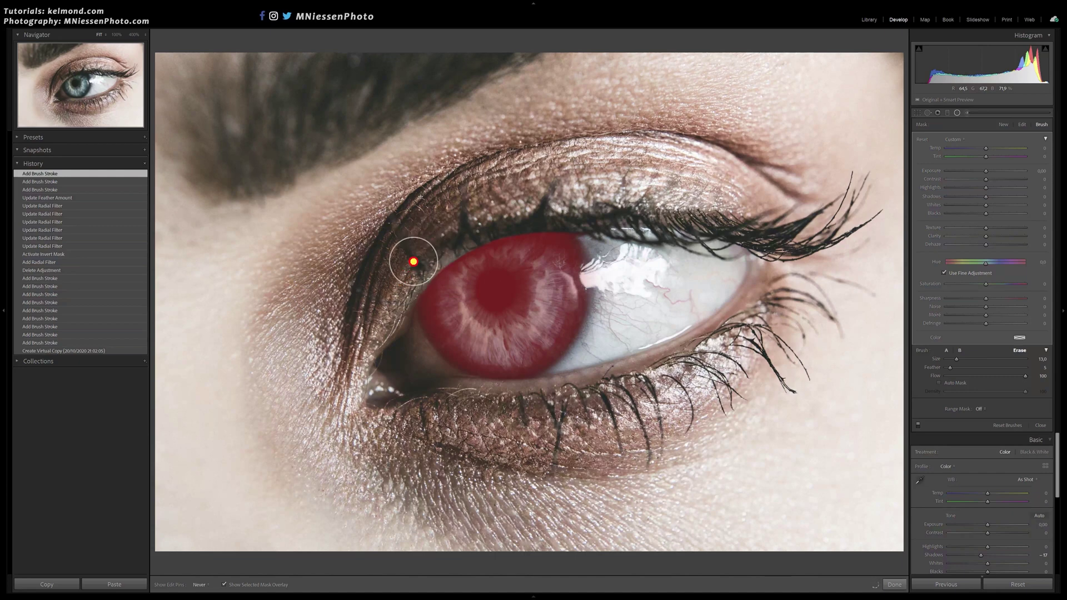
pyautogui.moveTo(415, 240); pyautogui.dragTo(479, 199)
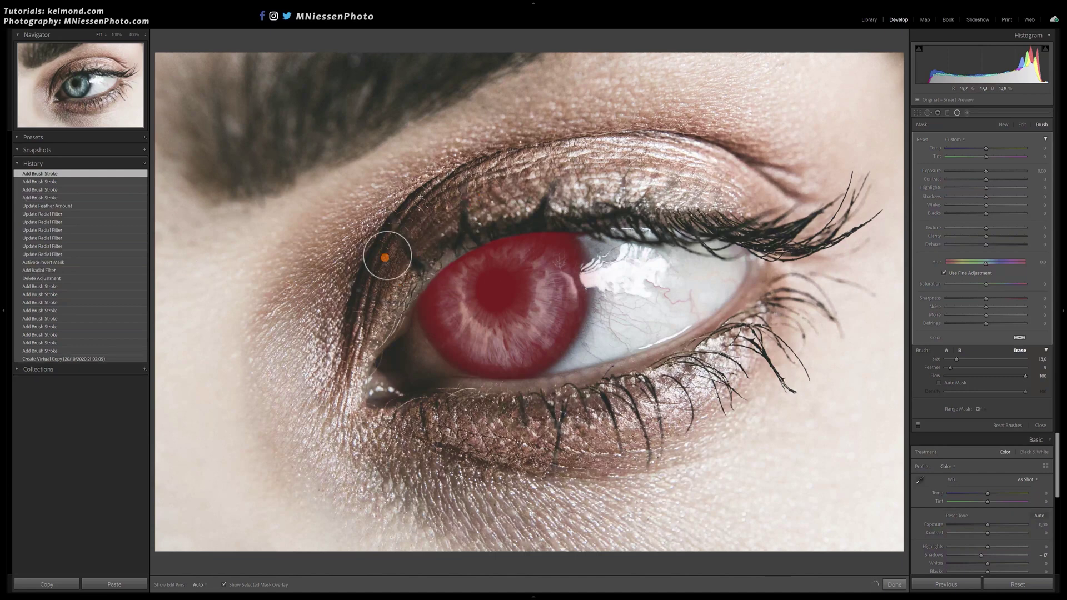
pyautogui.moveTo(386, 250)
pyautogui.mouseDown()
pyautogui.moveTo(399, 280)
pyautogui.moveTo(391, 302)
pyautogui.moveTo(426, 214)
pyautogui.moveTo(401, 282)
pyautogui.moveTo(417, 232)
pyautogui.mouseUp()
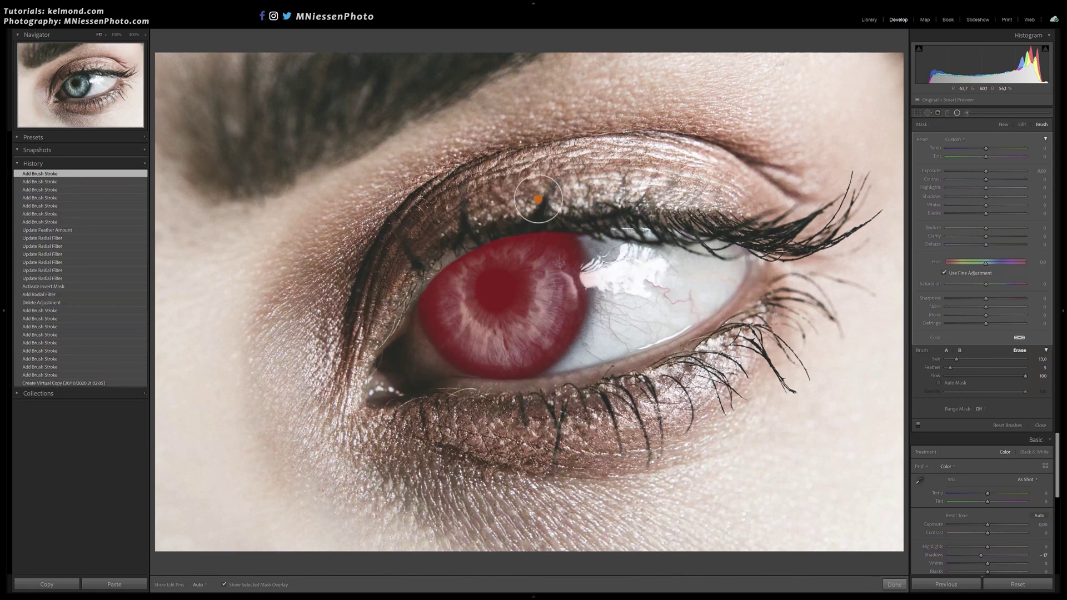
# Step: Soften the mask's upper edge along the lash line with an eraser of size 6 and feather 100
pyautogui.press('alt')
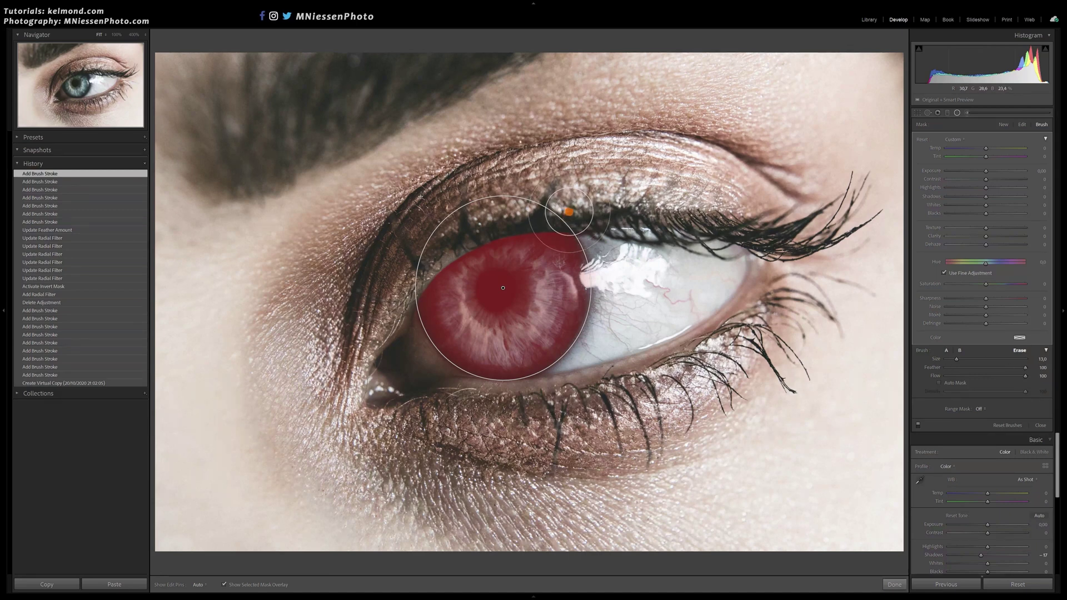
pyautogui.scroll(-1, 563, 208)
pyautogui.press('h')
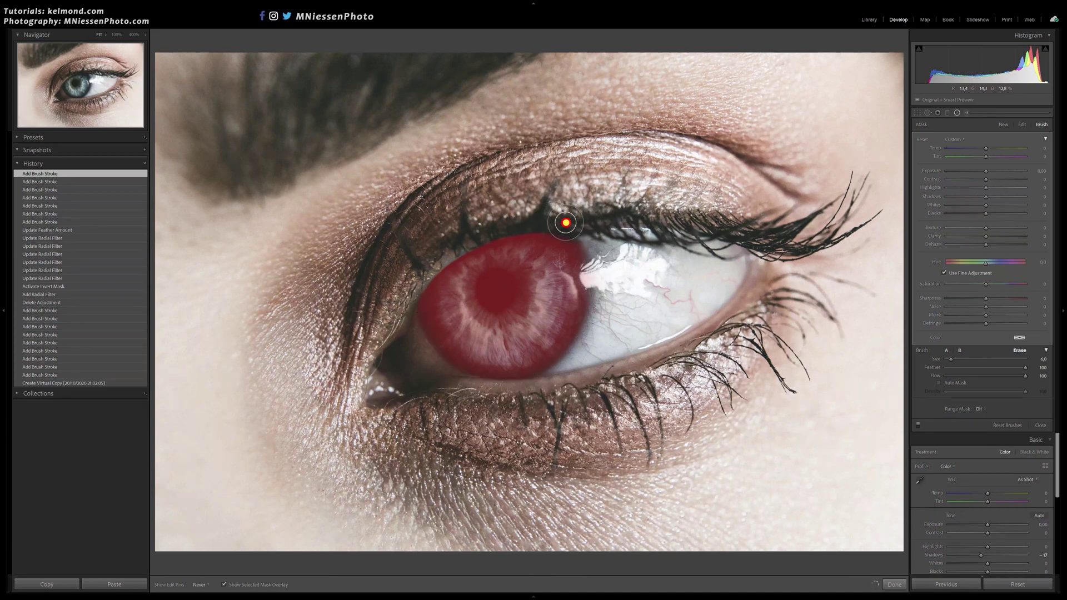
pyautogui.moveTo(569, 219)
pyautogui.mouseDown()
pyautogui.moveTo(532, 211)
pyautogui.moveTo(548, 216)
pyautogui.mouseUp()
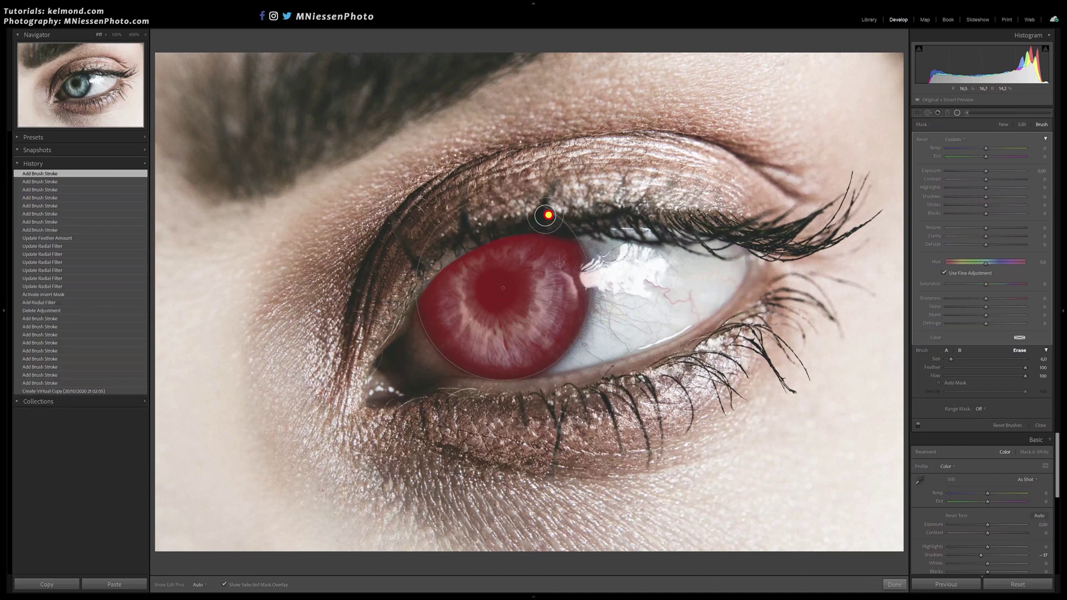
pyautogui.click(594, 233)
# Step: Erase the pupil from the Radial Filter mask with an eraser of size 12 and feather 15
pyautogui.scroll(-5, 494, 288)
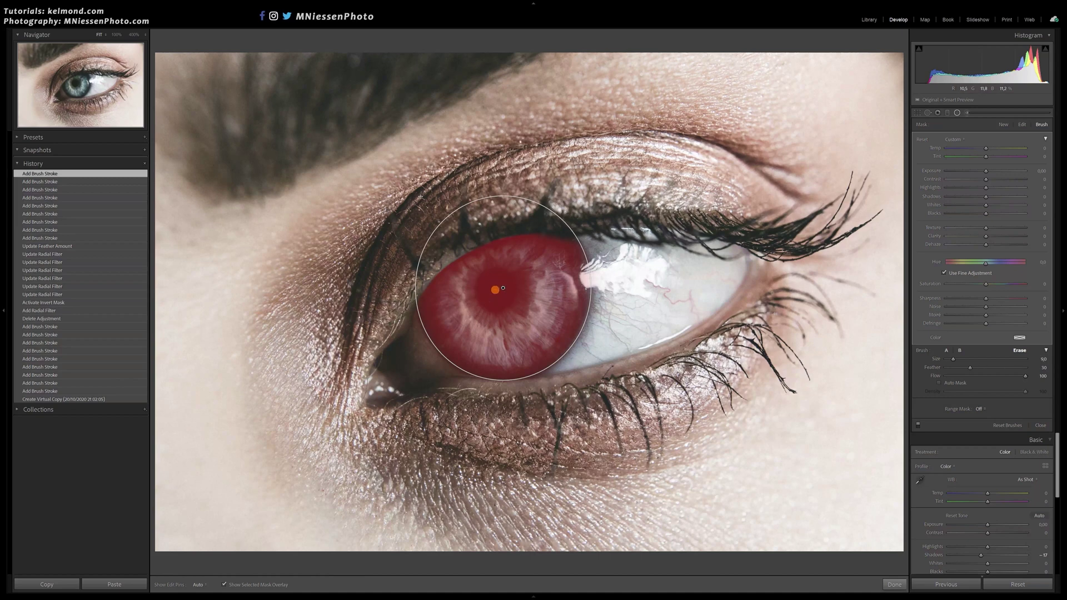
pyautogui.scroll(7, 503, 288)
pyautogui.scroll(-1, 504, 288)
pyautogui.click(503, 288)
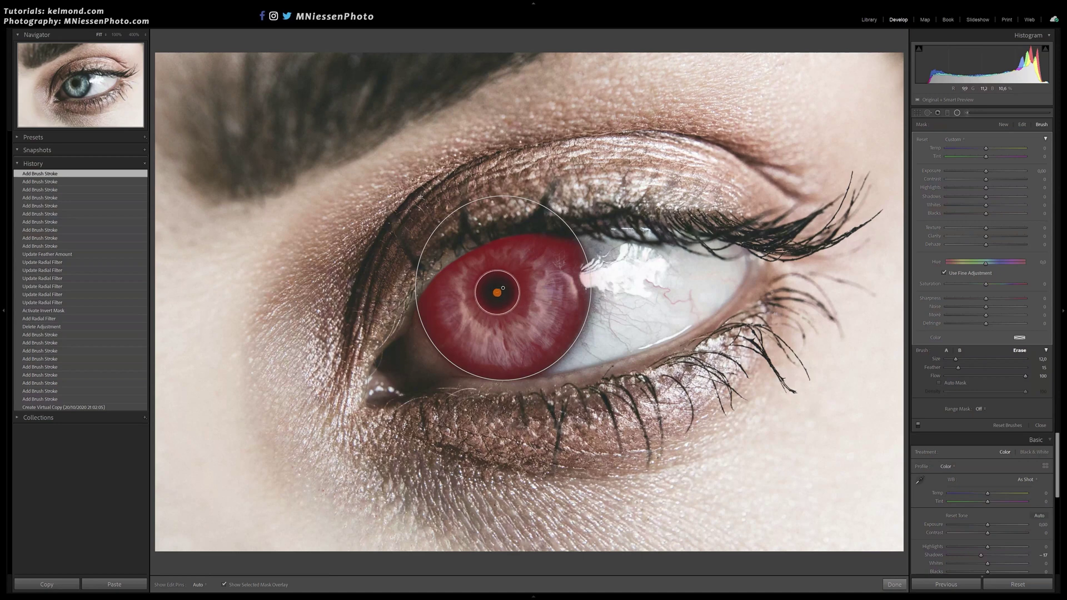
pyautogui.scroll(1, 503, 288)
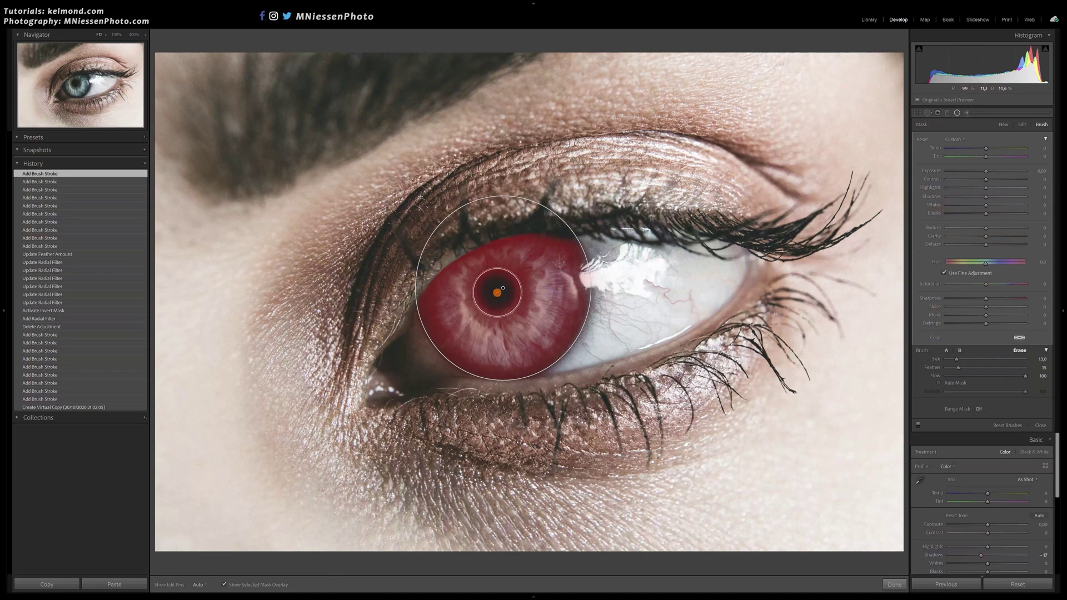
pyautogui.scroll(-2, 503, 288)
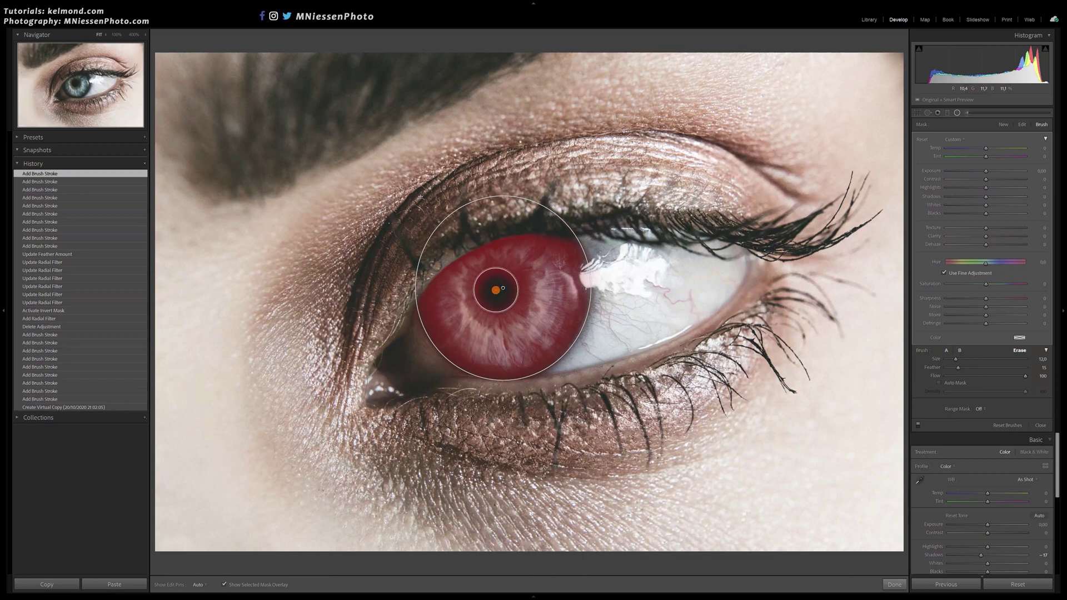
# Step: Erase the last remaining spot at the centre of the pupil from the Radial Filter mask and hide the mask overlay
pyautogui.click(495, 289)
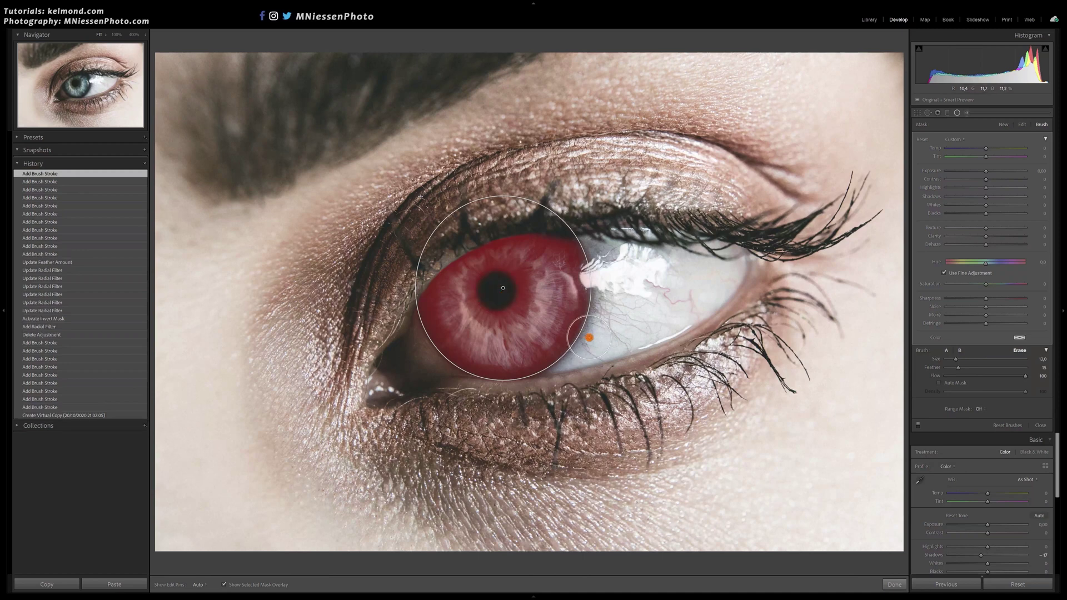
pyautogui.press('o')
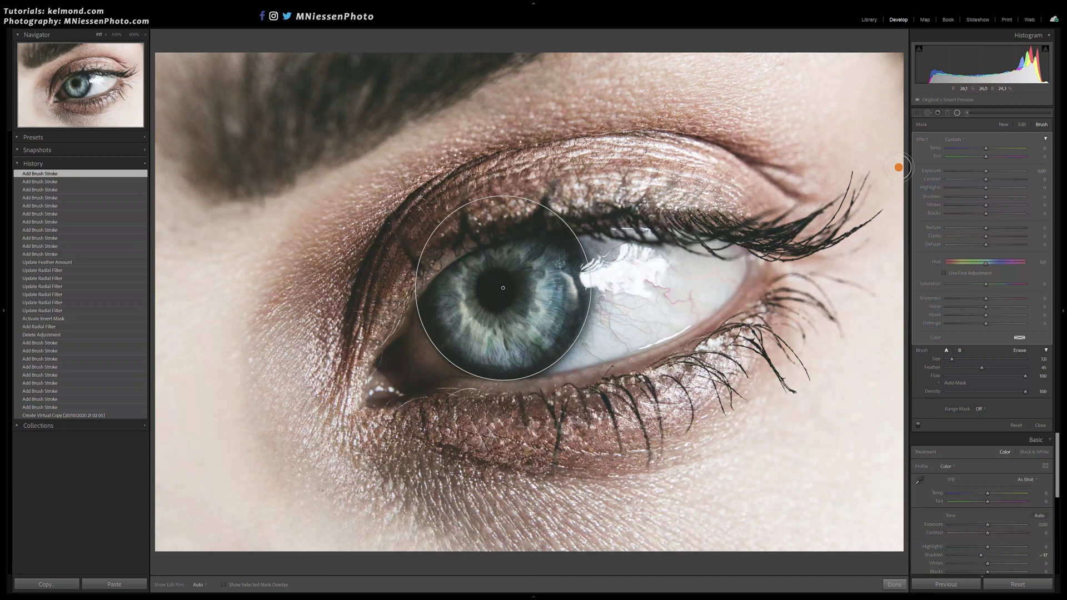
# Step: Edit the Radial Filter's width, position and rotation to fit the iris more closely, checking the fit with the mask overlay
pyautogui.click(1023, 126)
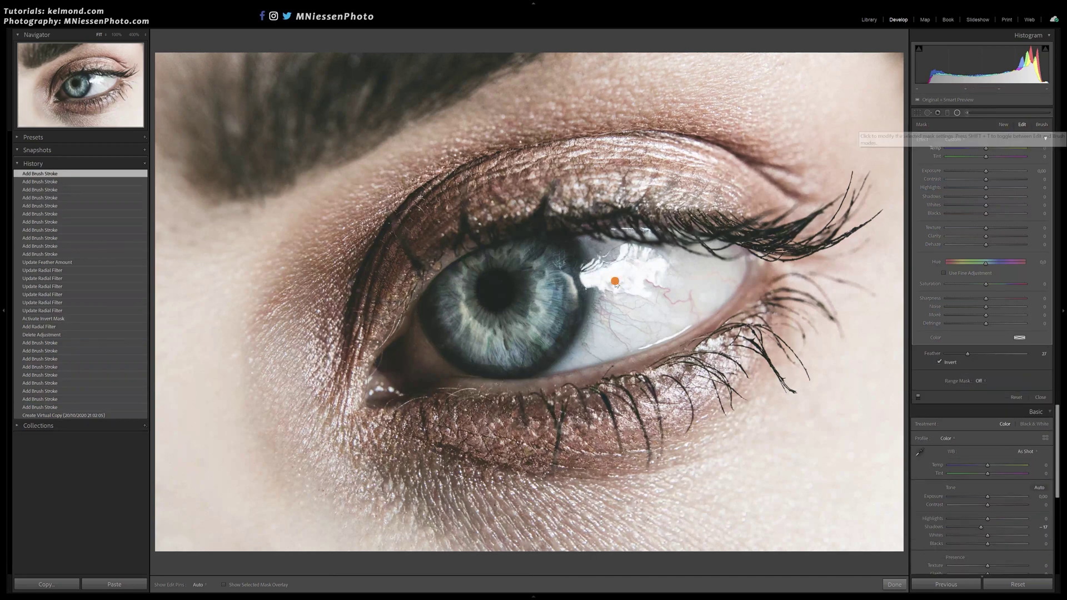
pyautogui.moveTo(584, 298)
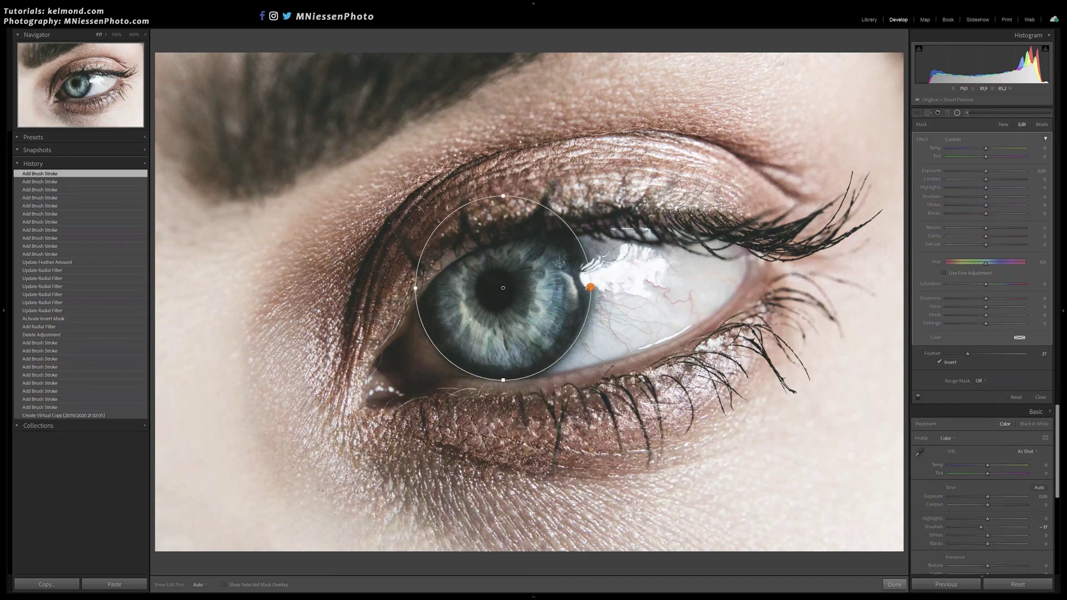
pyautogui.moveTo(591, 287); pyautogui.dragTo(536, 294)
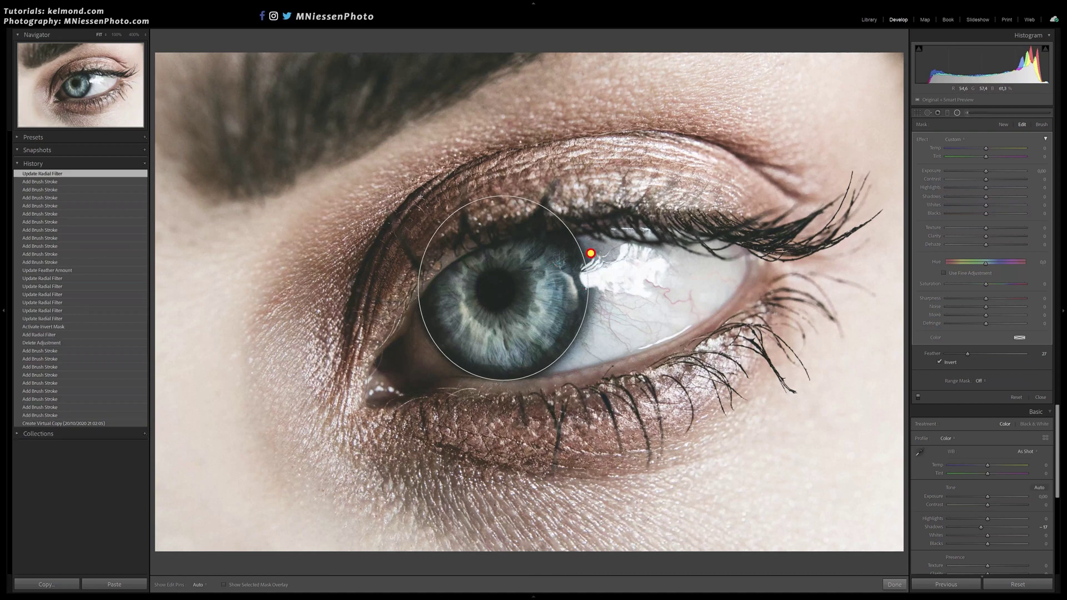
pyautogui.click(501, 291)
pyautogui.moveTo(501, 291); pyautogui.dragTo(502, 288)
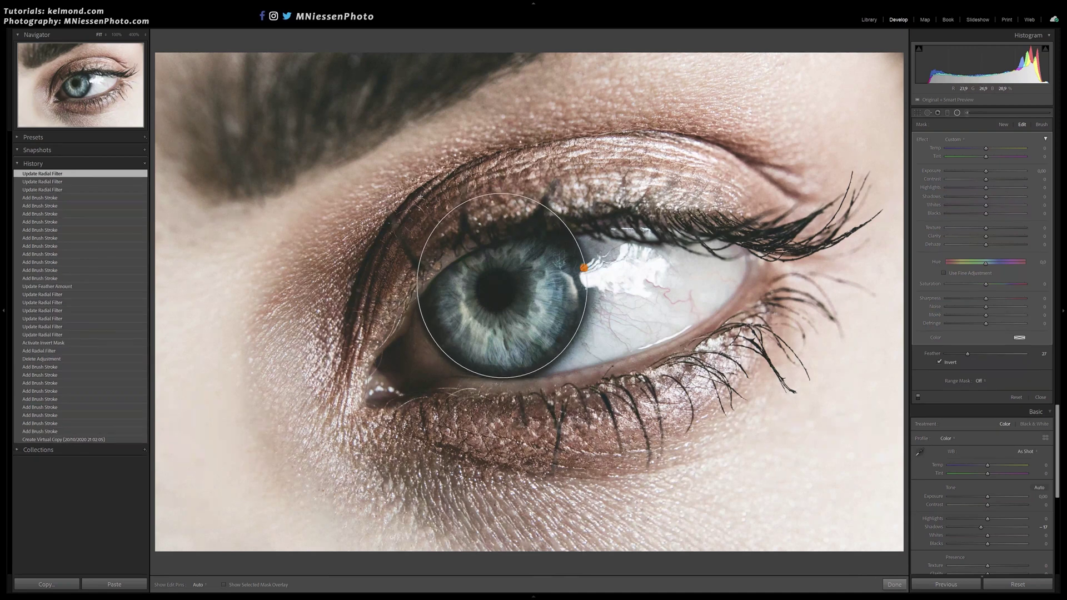
pyautogui.moveTo(588, 279); pyautogui.dragTo(589, 280)
pyautogui.moveTo(504, 286); pyautogui.dragTo(505, 285)
pyautogui.press('o')
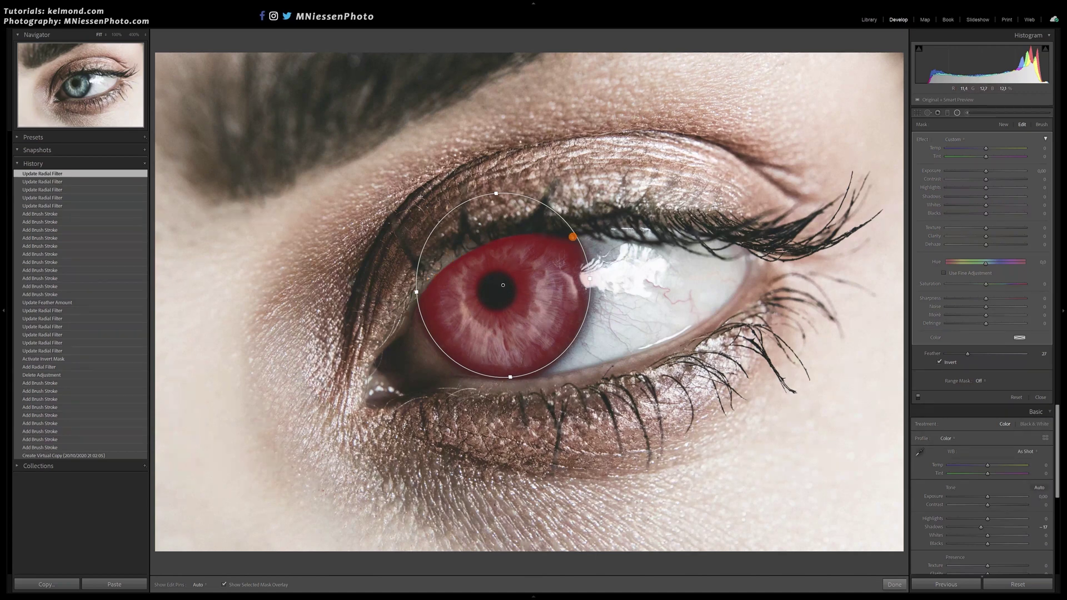
pyautogui.press('o')
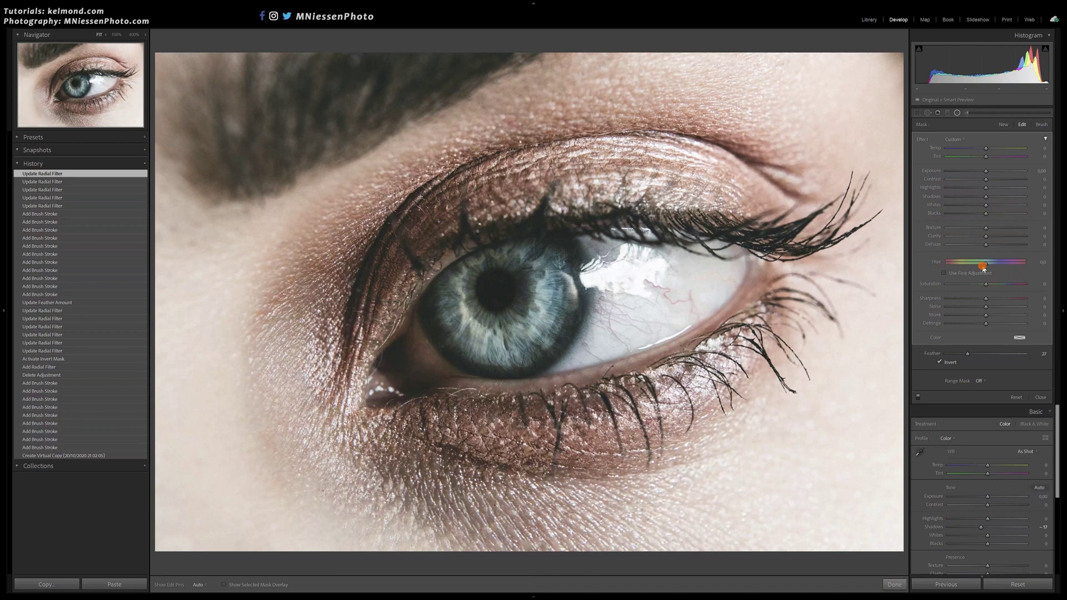
# Step: Try shifting the masked iris toward green with the Hue adjustment, and reset Hue to 0
pyautogui.moveTo(984, 268)
pyautogui.mouseDown()
pyautogui.moveTo(951, 267)
pyautogui.moveTo(965, 267)
pyautogui.mouseUp()
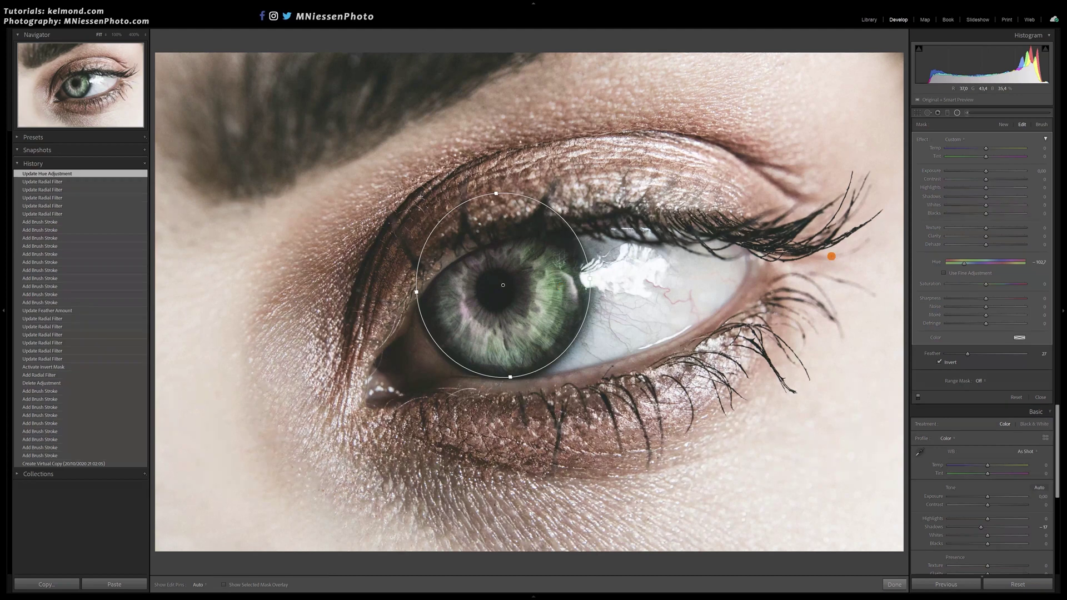
pyautogui.doubleClick(938, 261)
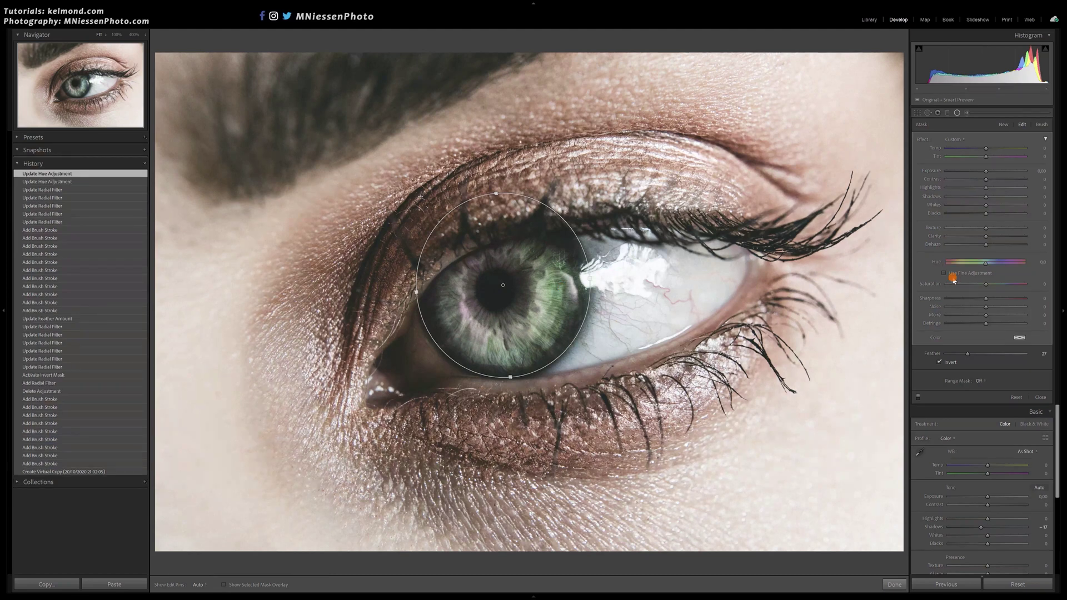
# Step: Desaturate the masked iris to a Saturation of -100 and tint it with a vivid green colour of hue 107
pyautogui.moveTo(987, 286); pyautogui.dragTo(941, 287)
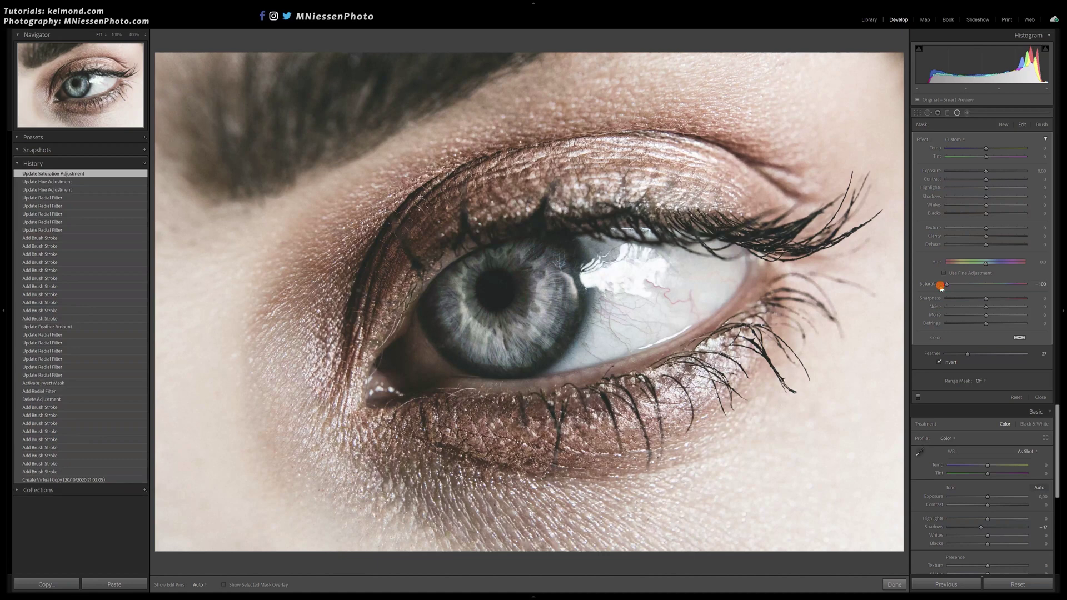
pyautogui.click(1019, 338)
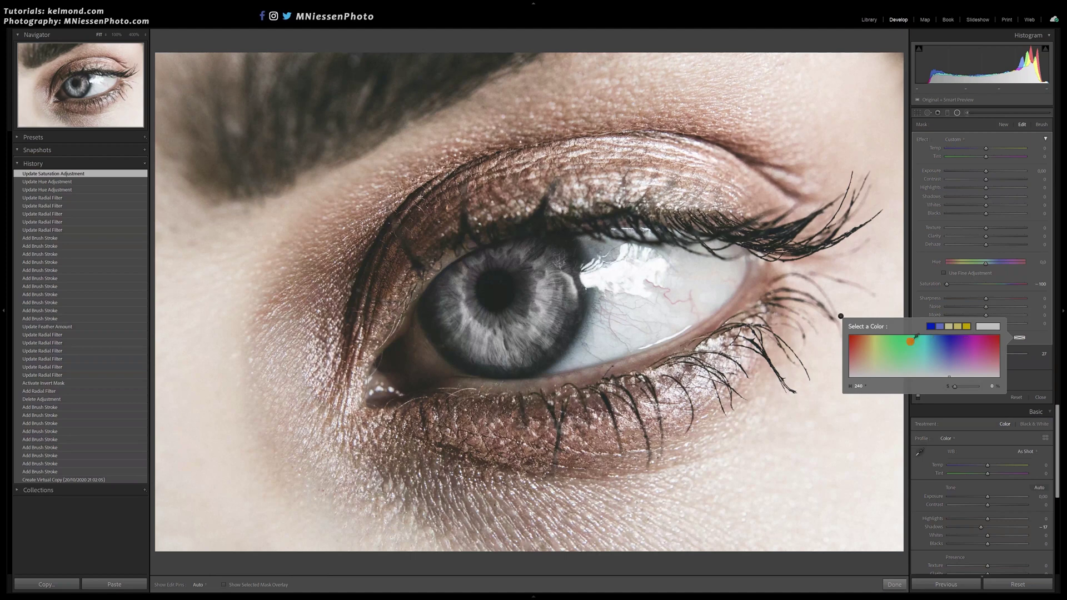
pyautogui.moveTo(896, 337); pyautogui.dragTo(899, 354)
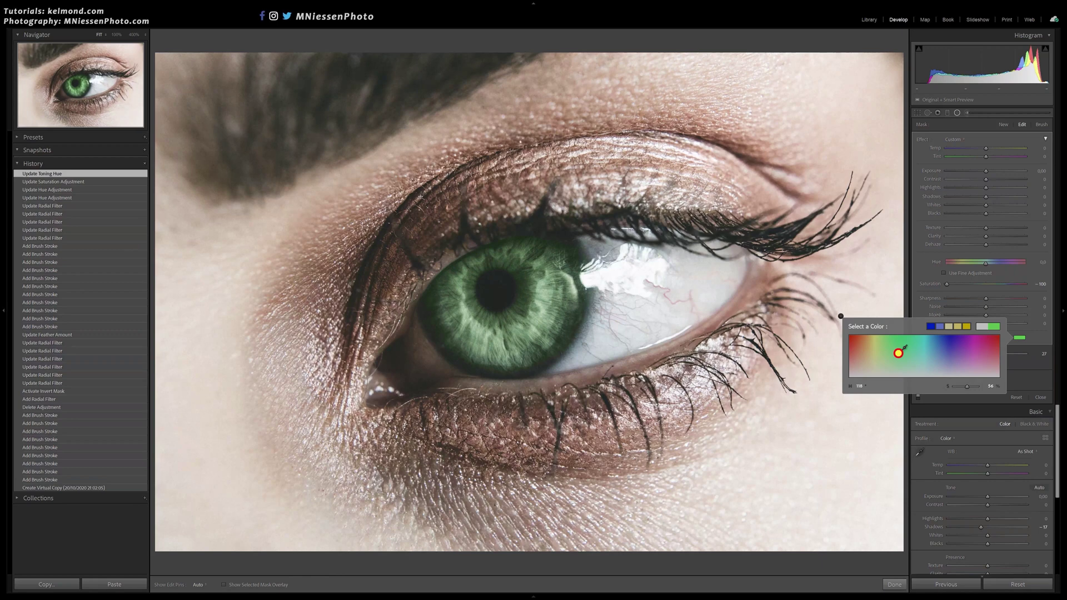
pyautogui.moveTo(899, 353); pyautogui.dragTo(893, 336)
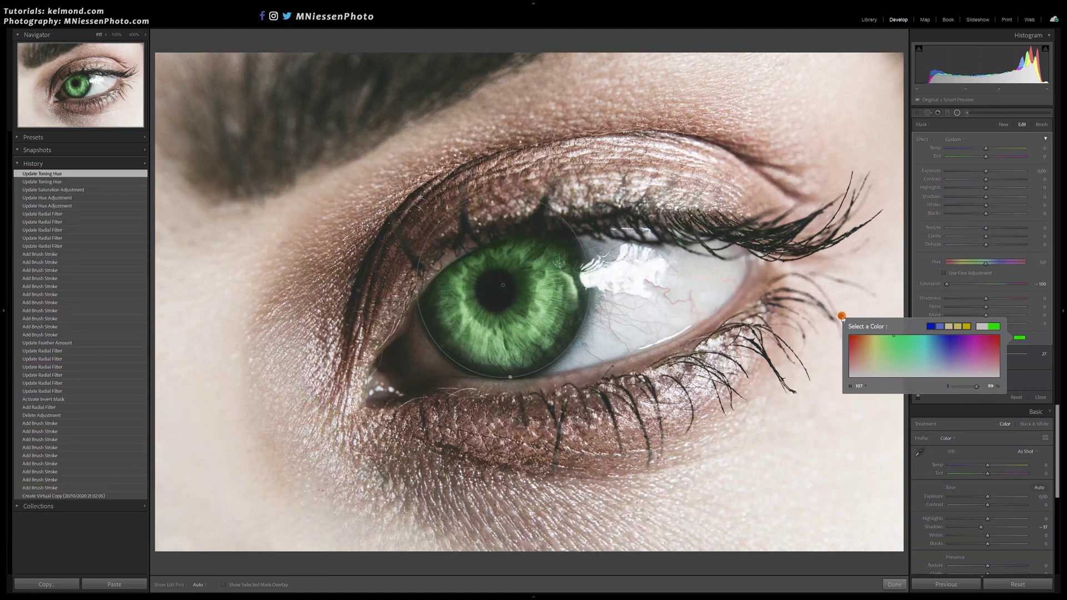
pyautogui.click(842, 316)
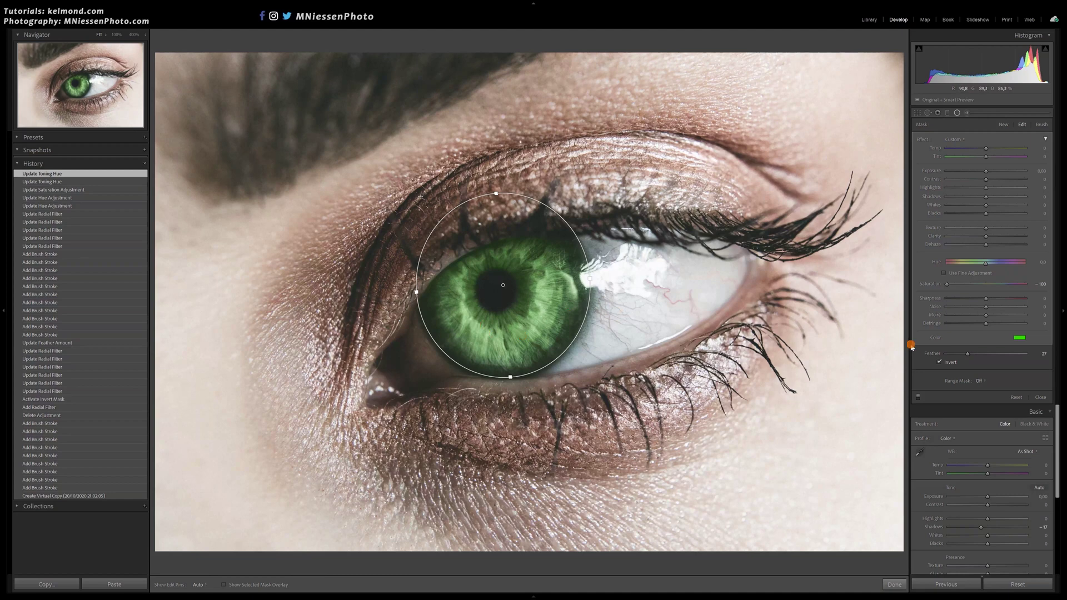
# Step: Add a Luminance Range Mask to the Radial Filter, show the luminance mask, and lower the range's upper limit to 66
pyautogui.click(983, 382)
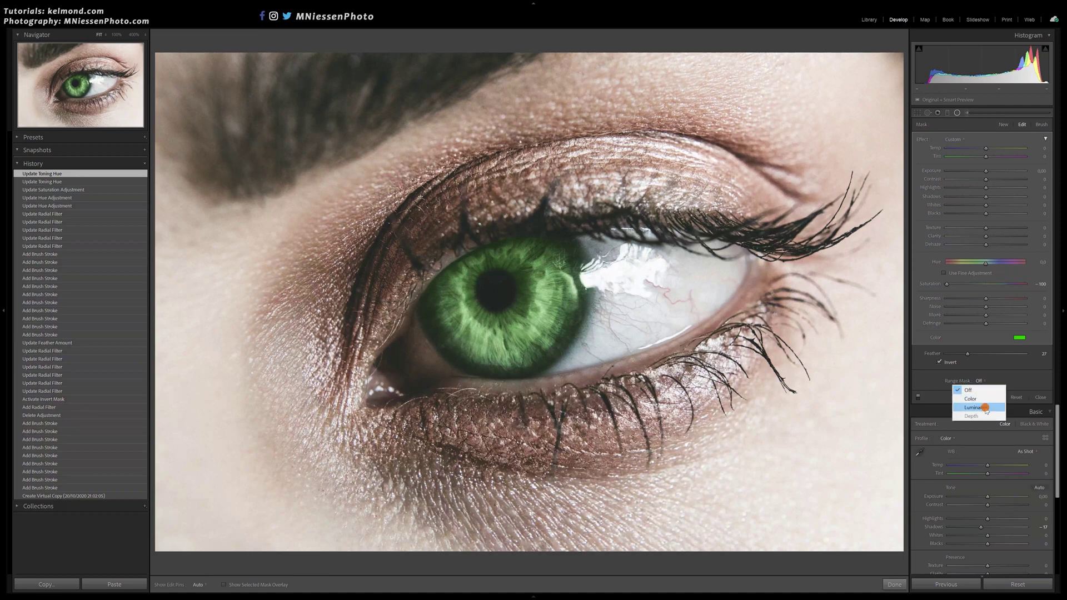
pyautogui.click(985, 408)
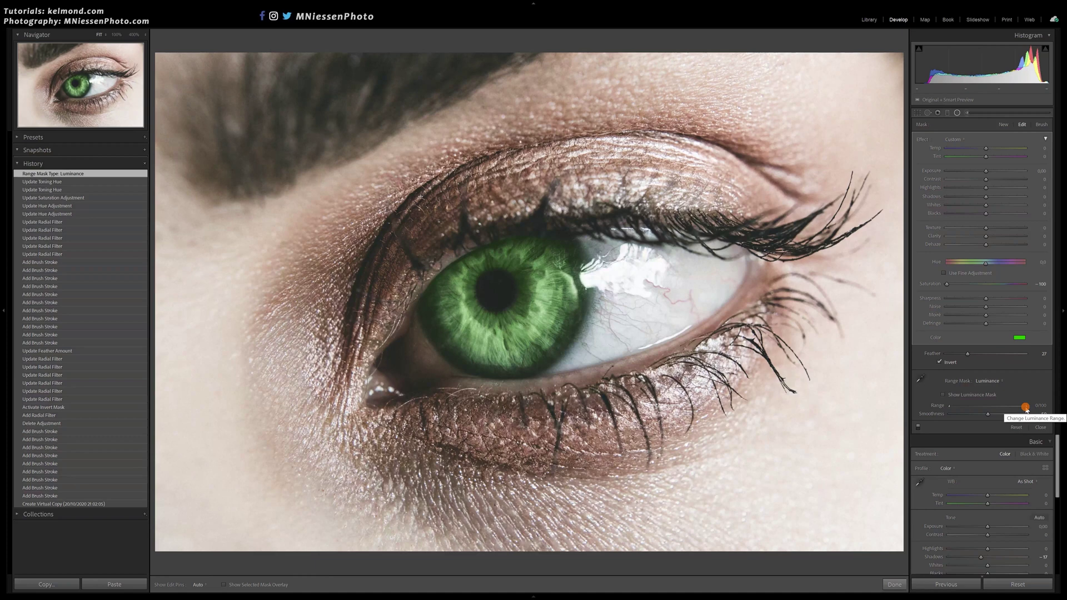
pyautogui.click(976, 398)
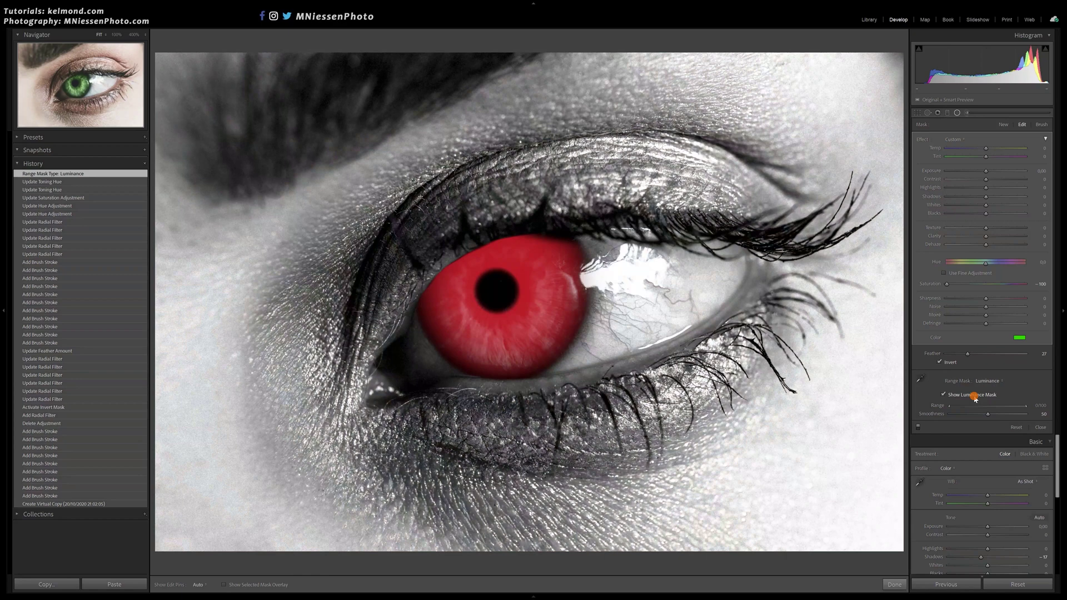
pyautogui.click(1027, 407)
pyautogui.moveTo(1028, 407); pyautogui.dragTo(1016, 407)
pyautogui.moveTo(1006, 409); pyautogui.dragTo(1000, 410)
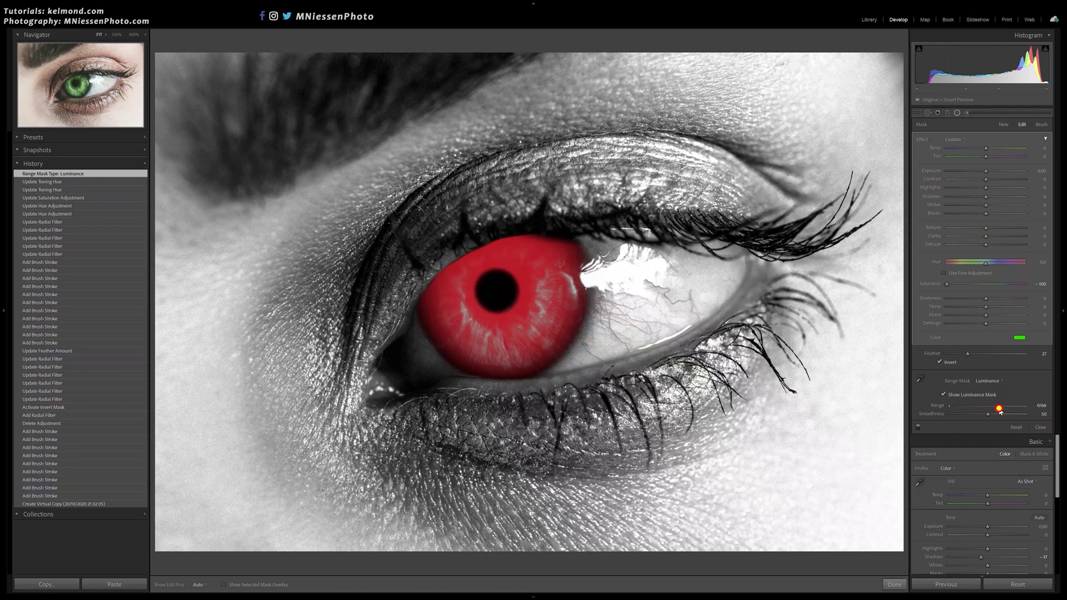
# Step: Raise the luminance range's lower limit to 9 and hide the luminance mask
pyautogui.click(949, 409)
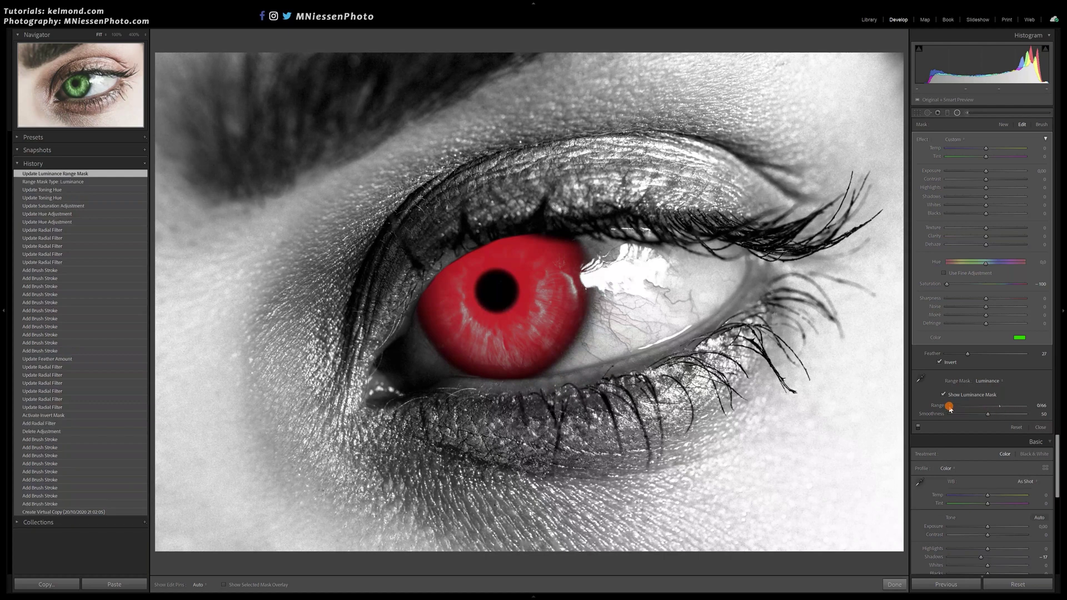
pyautogui.click(950, 410)
pyautogui.moveTo(951, 409); pyautogui.dragTo(953, 410)
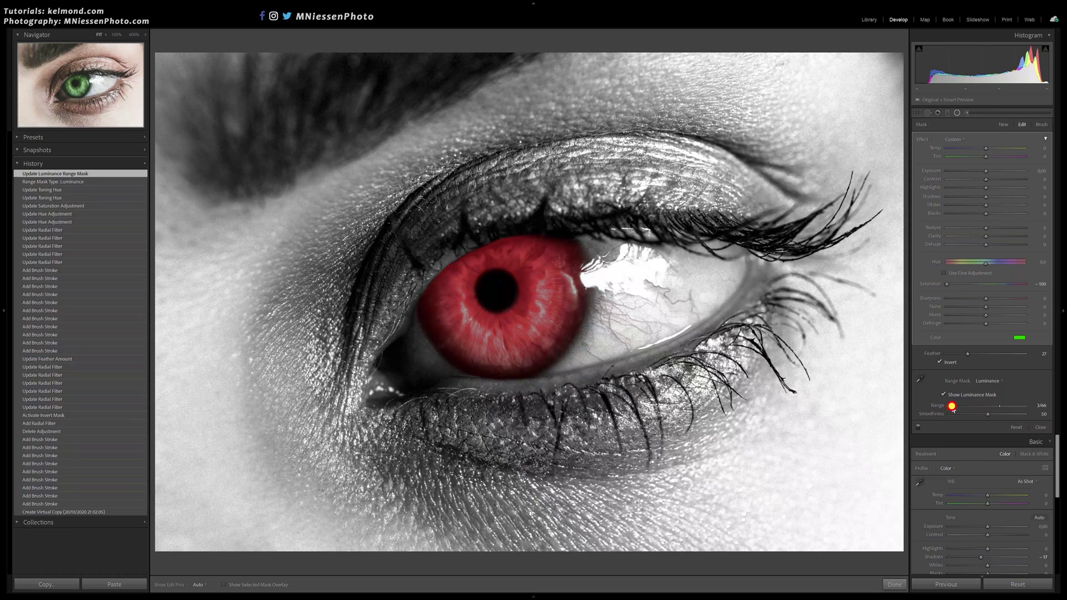
pyautogui.moveTo(953, 410); pyautogui.dragTo(958, 411)
pyautogui.moveTo(958, 410); pyautogui.dragTo(955, 408)
pyautogui.click(945, 395)
pyautogui.click(946, 395)
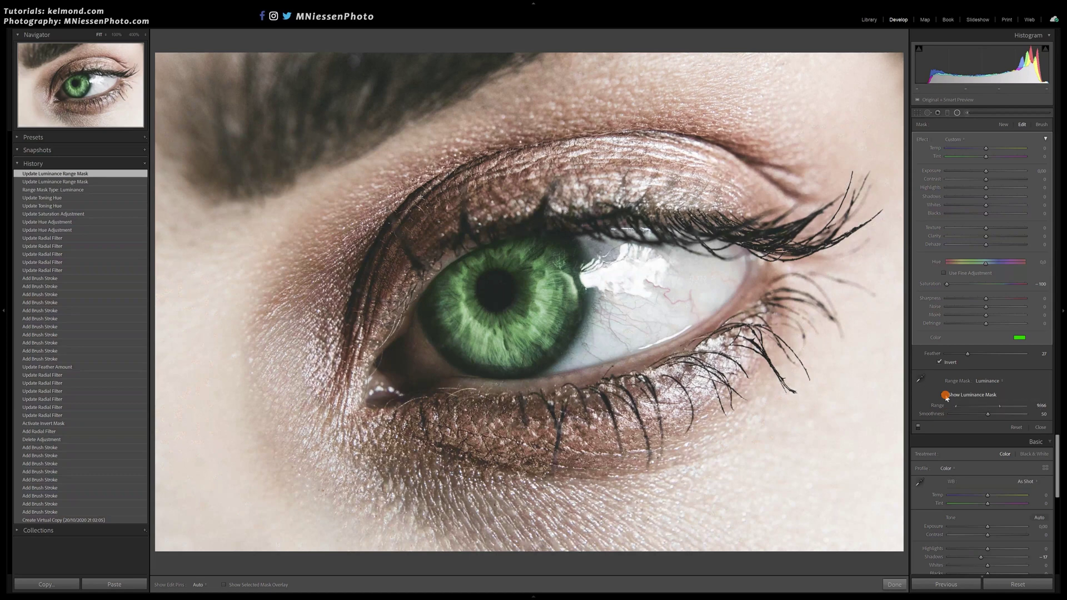
# Step: Compare the iris with the Range Mask switched off and switched back to Luminance
pyautogui.click(996, 381)
pyautogui.click(990, 388)
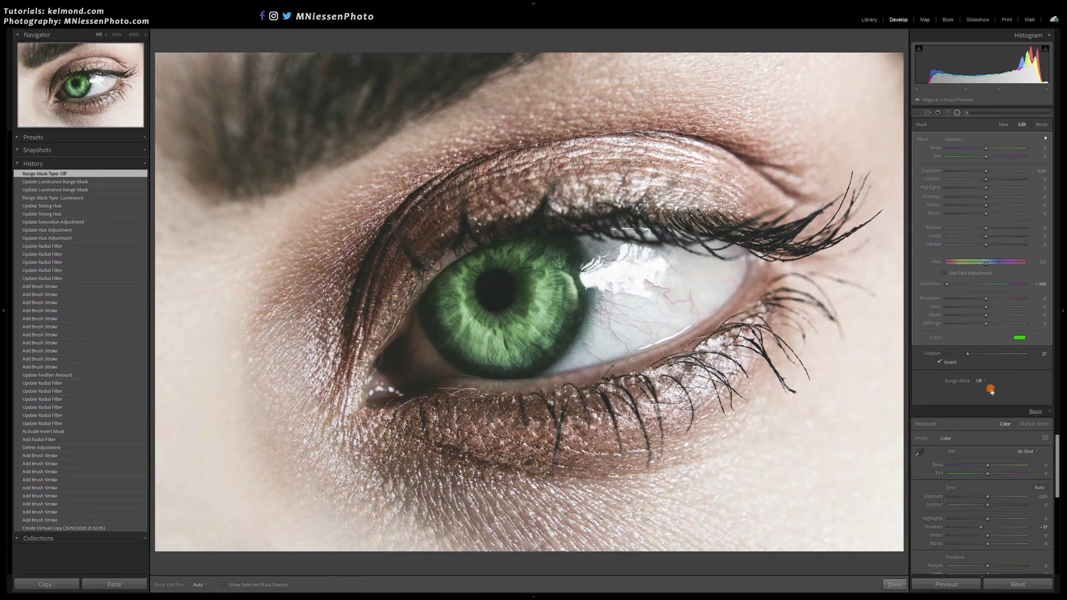
pyautogui.click(981, 387)
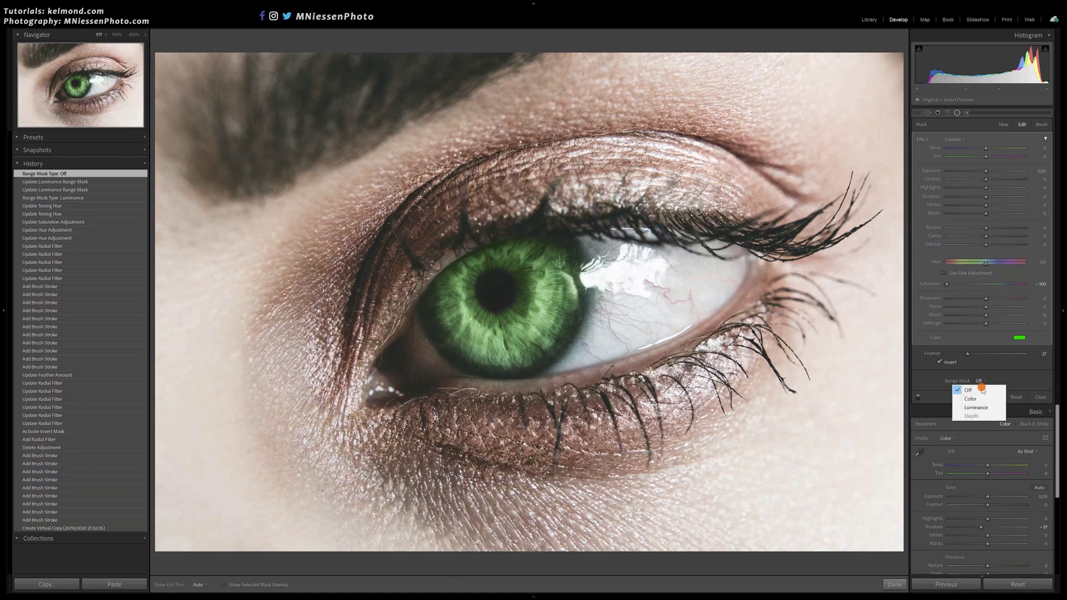
pyautogui.click(976, 408)
# Step: Narrow the luminance range to 9/53 and set the Range Mask's smoothness to 49
pyautogui.moveTo(1000, 407); pyautogui.dragTo(955, 417)
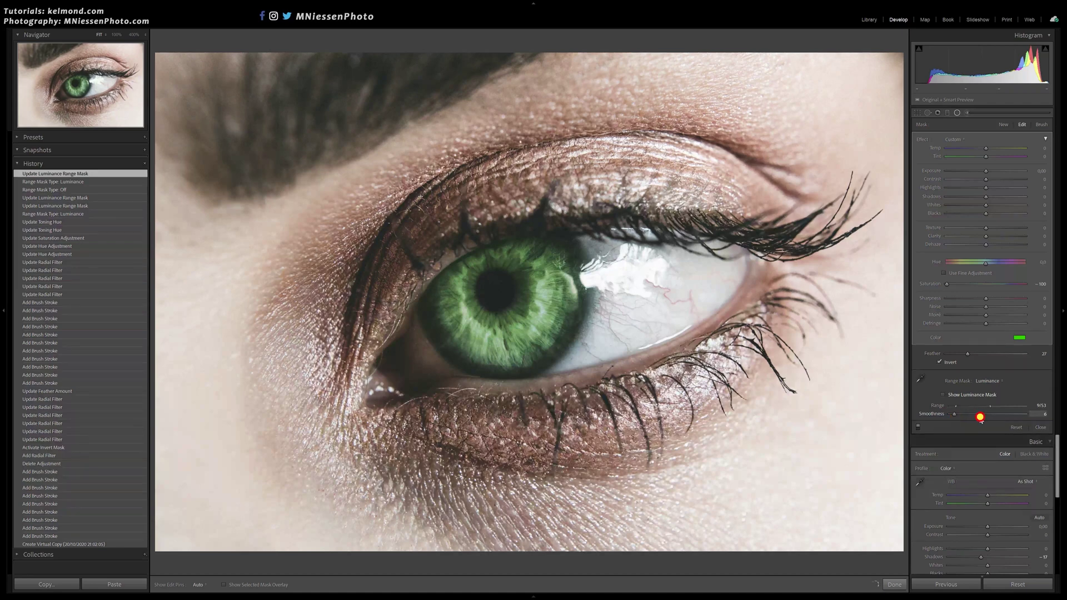
pyautogui.moveTo(980, 417); pyautogui.dragTo(1031, 417)
pyautogui.moveTo(1032, 417); pyautogui.dragTo(987, 417)
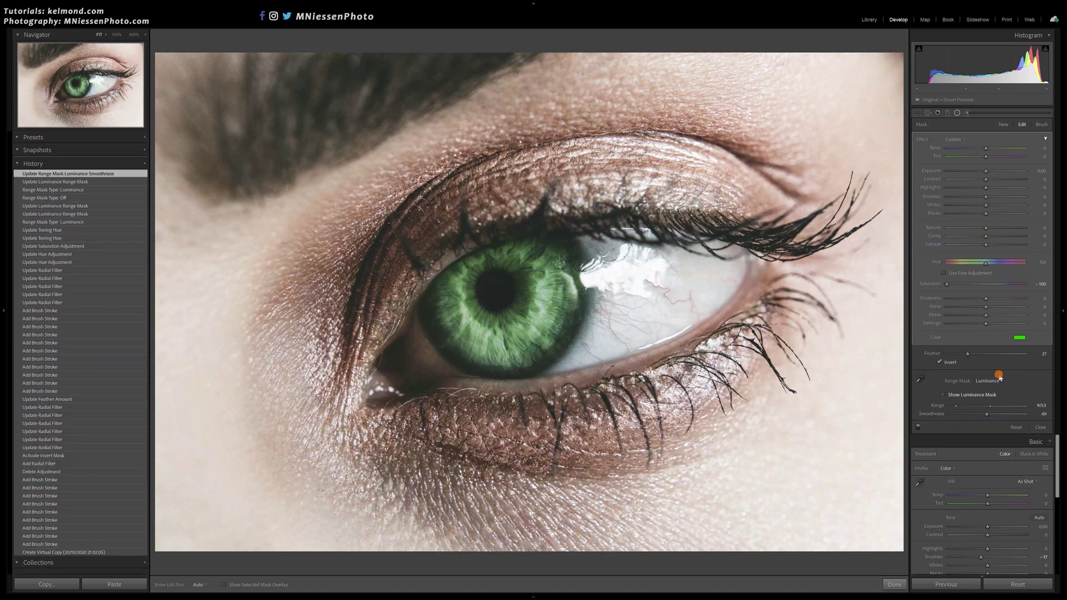
# Step: Reduce the saturation of the green tint colour to 73 and close the colour picker
pyautogui.click(1020, 339)
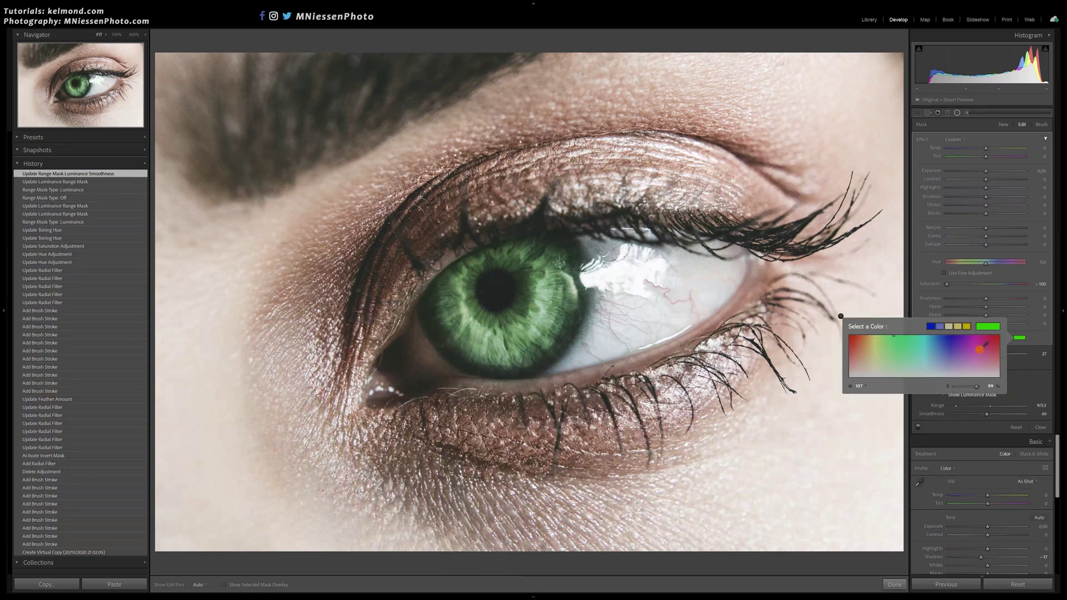
pyautogui.moveTo(977, 386); pyautogui.dragTo(970, 388)
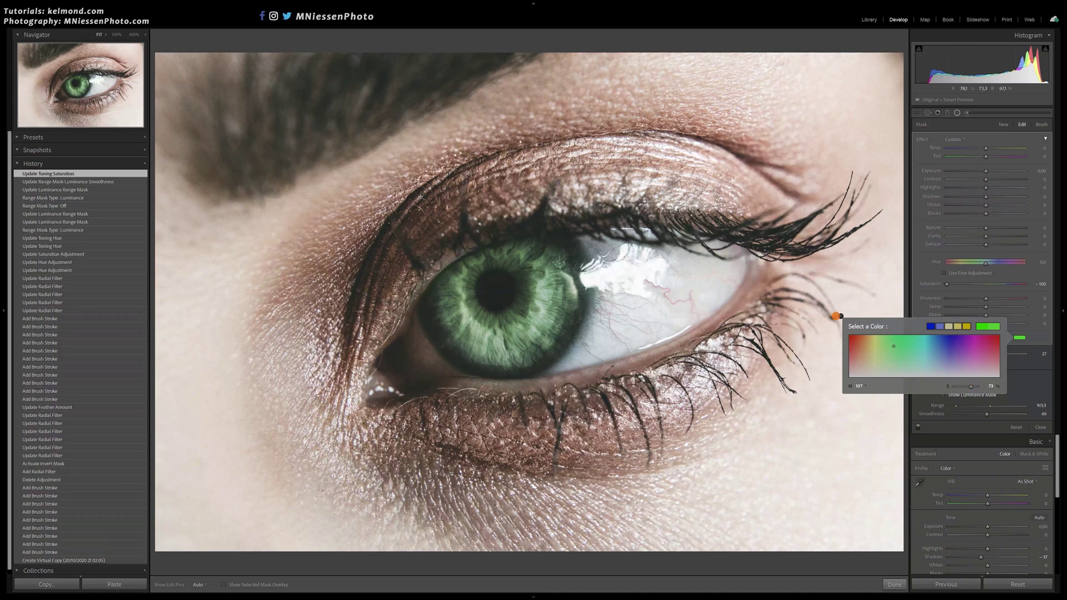
pyautogui.click(841, 316)
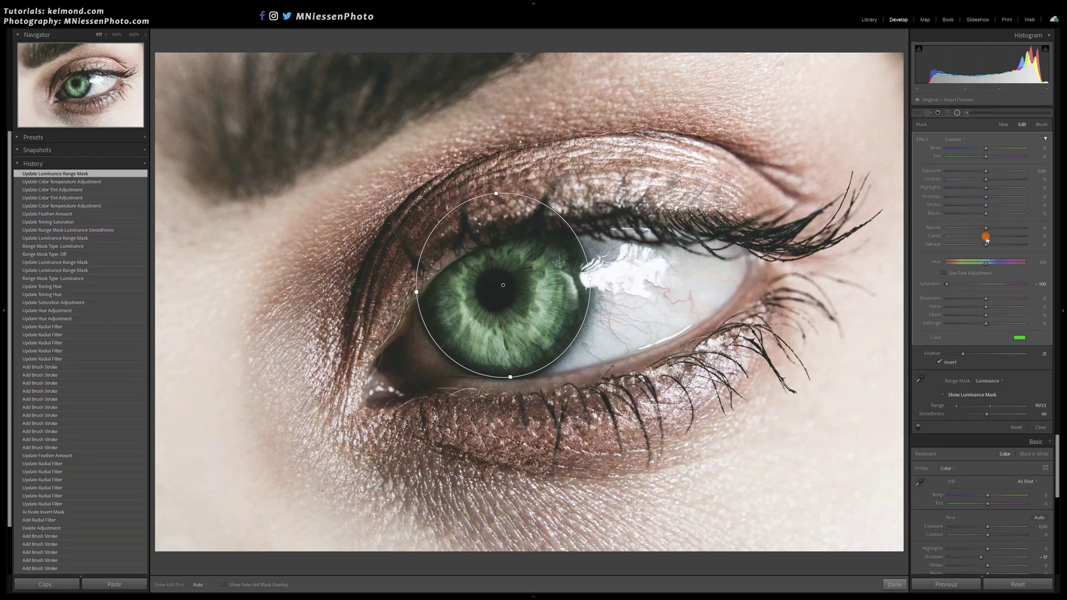
# Step: Set the iris filter's Texture to 15, raise Clarity slightly, keep Saturation at -100, and close the Radial Filter
pyautogui.moveTo(988, 236); pyautogui.dragTo(990, 231)
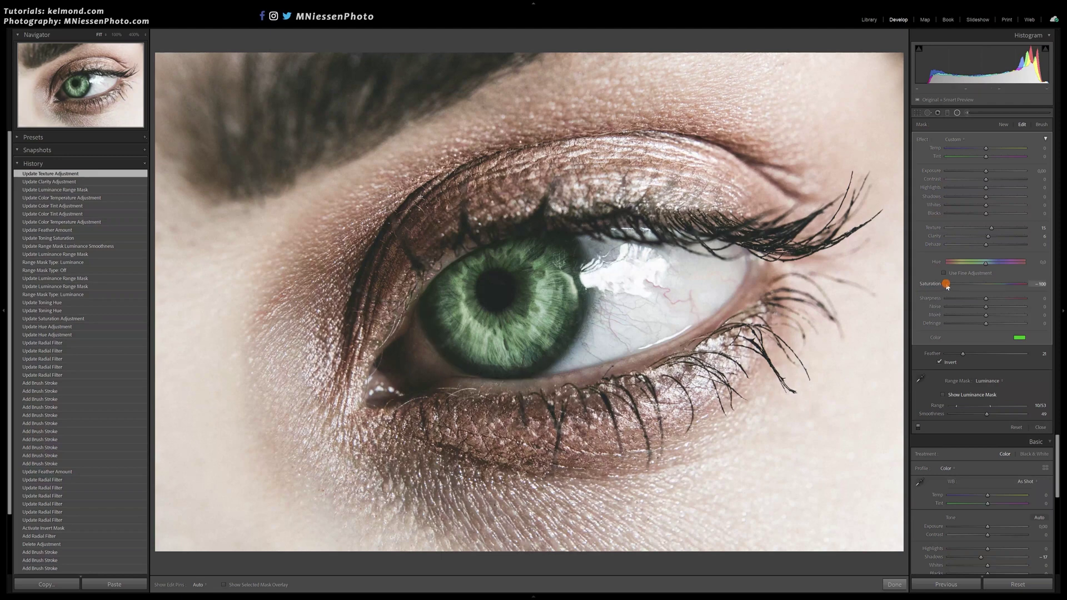
pyautogui.moveTo(947, 284)
pyautogui.mouseDown()
pyautogui.moveTo(974, 284)
pyautogui.moveTo(943, 282)
pyautogui.mouseUp()
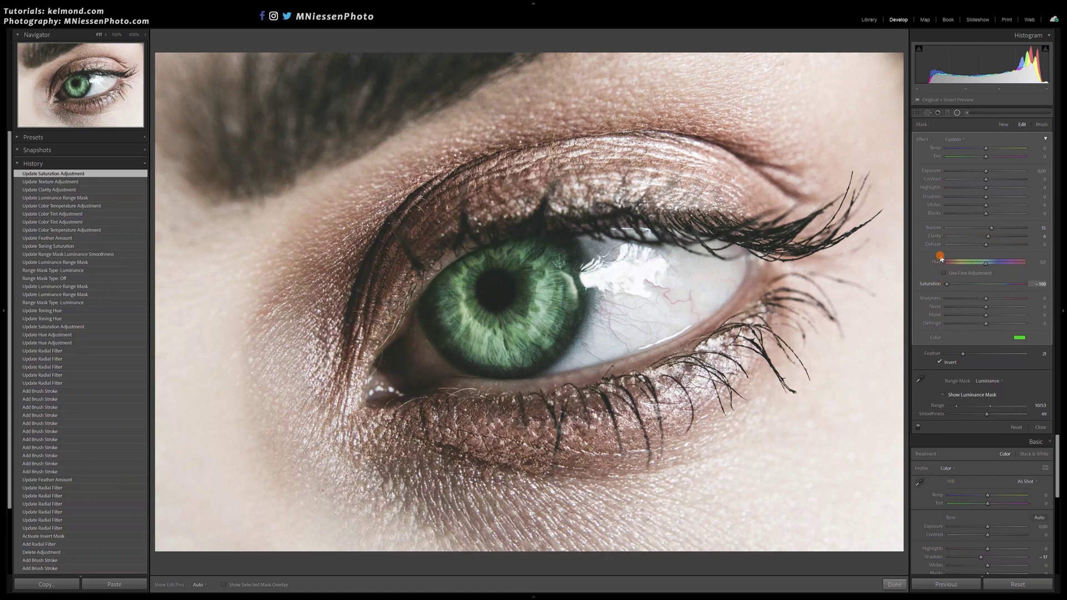
pyautogui.click(958, 114)
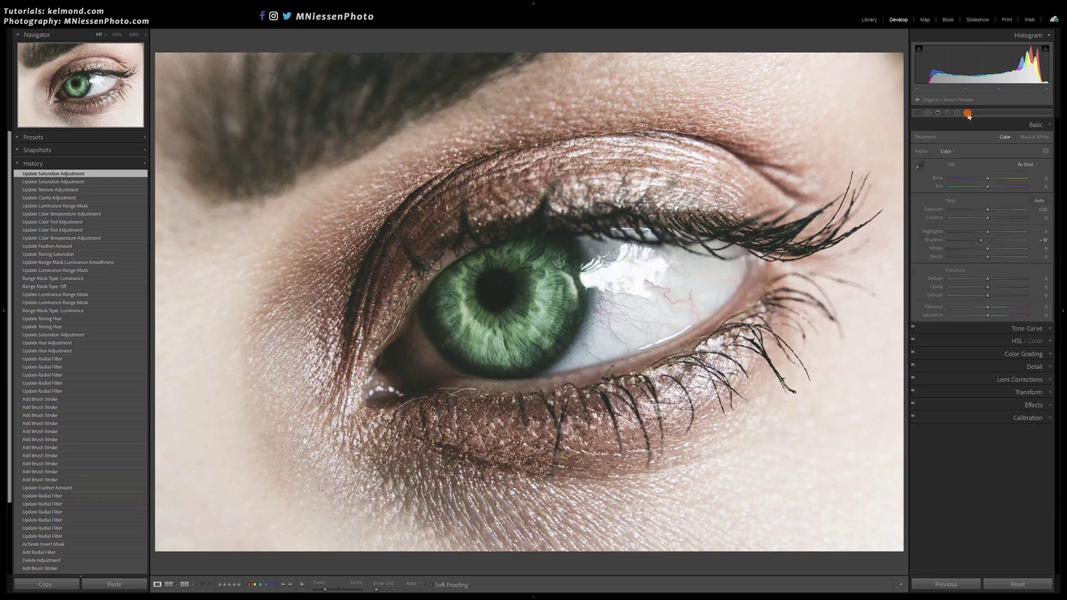
# Step: Paint a new Adjustment Brush mask over the inner iris around the pupil with brush size 5, and hide the mask overlay
pyautogui.click(968, 114)
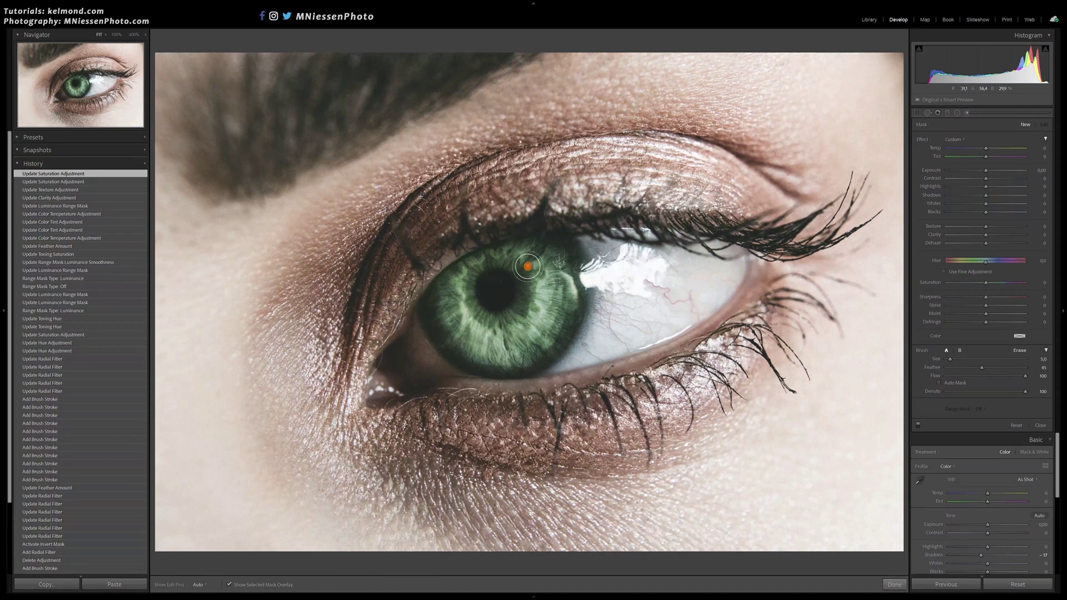
pyautogui.scroll(-2, 536, 268)
pyautogui.moveTo(536, 268)
pyautogui.mouseDown()
pyautogui.moveTo(539, 313)
pyautogui.moveTo(514, 331)
pyautogui.moveTo(527, 332)
pyautogui.moveTo(491, 339)
pyautogui.moveTo(460, 307)
pyautogui.moveTo(511, 252)
pyautogui.moveTo(564, 278)
pyautogui.mouseUp()
pyautogui.moveTo(496, 281); pyautogui.dragTo(522, 290)
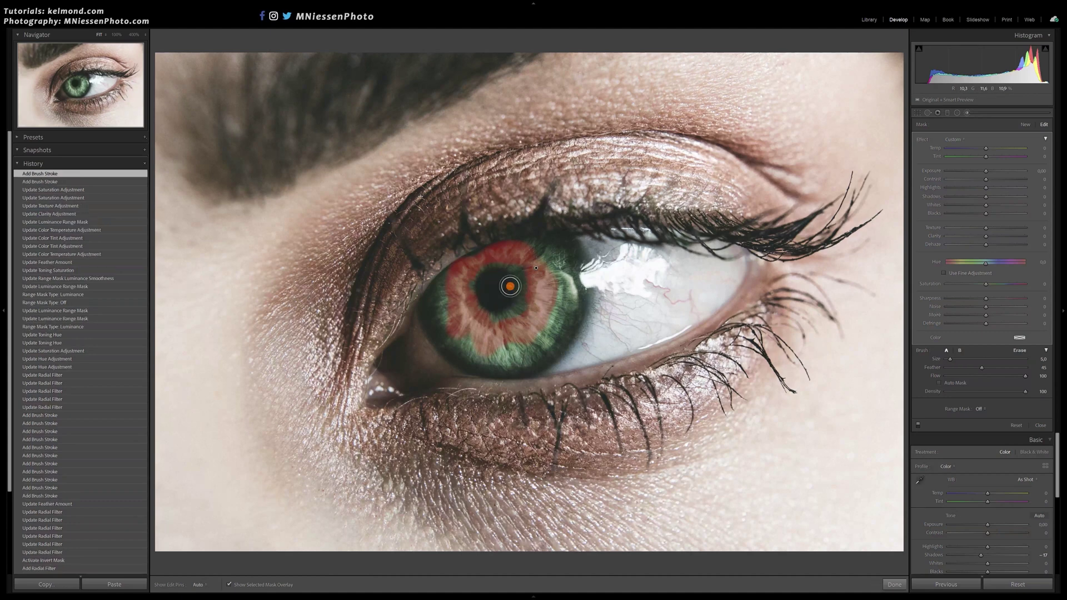
pyautogui.press('o')
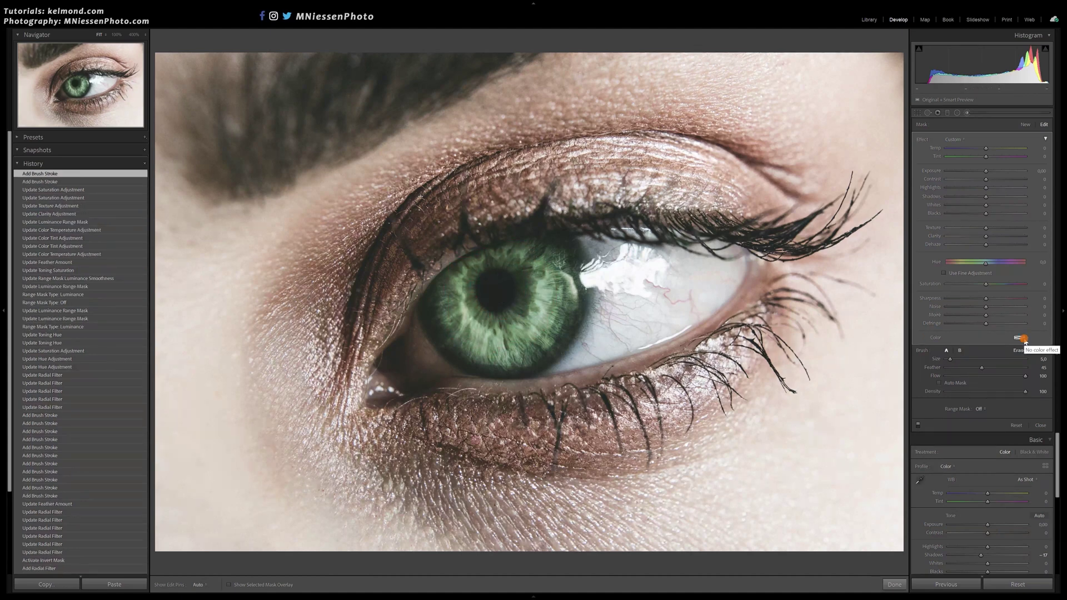
# Step: Tint the inner-iris brush mask yellow-green with hue 58 and saturation 97, and limit it with a Luminance Range Mask of 66/96, smoothness 48
pyautogui.click(1020, 337)
pyautogui.click(874, 337)
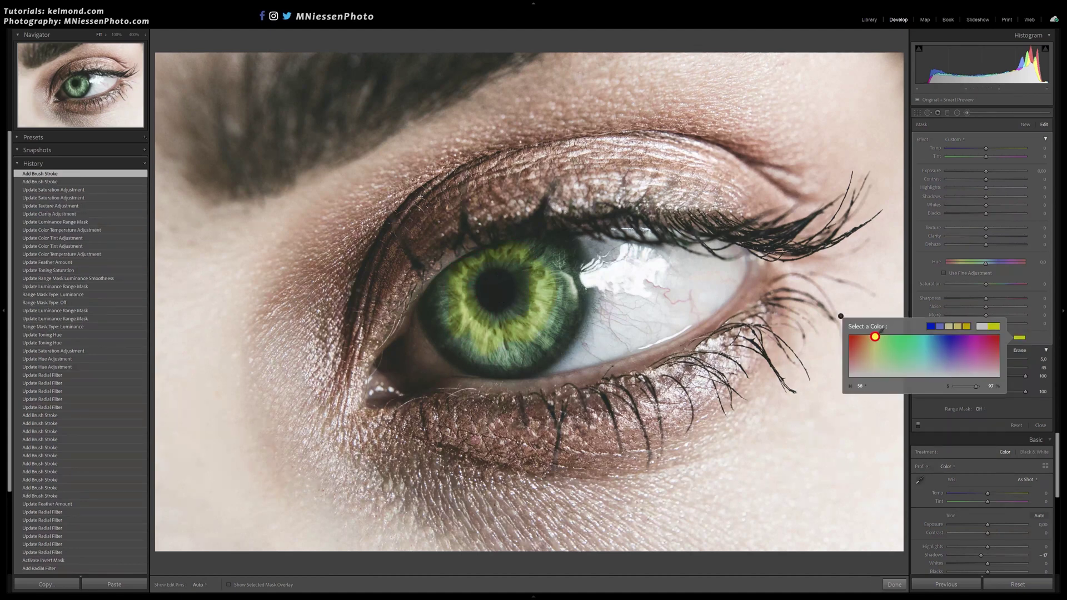
pyautogui.click(981, 409)
pyautogui.click(991, 436)
pyautogui.moveTo(949, 434)
pyautogui.mouseDown()
pyautogui.moveTo(1024, 435)
pyautogui.moveTo(1029, 445)
pyautogui.moveTo(986, 445)
pyautogui.mouseUp()
pyautogui.click(966, 443)
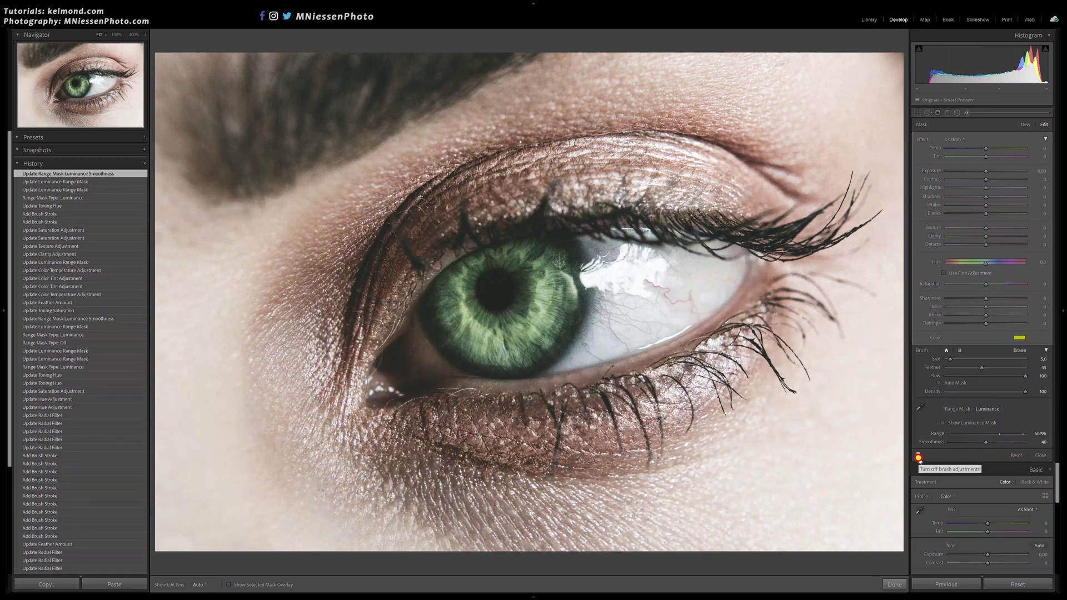
# Step: Switch the brush adjustments off and back on to compare the inner iris with and without the tint
pyautogui.click(919, 457)
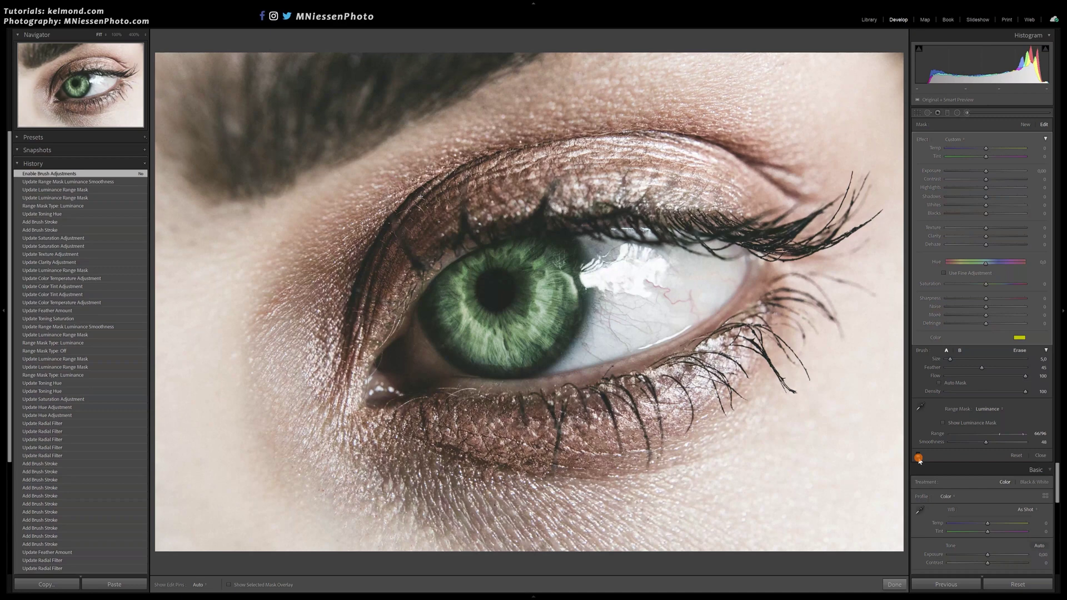
pyautogui.click(919, 456)
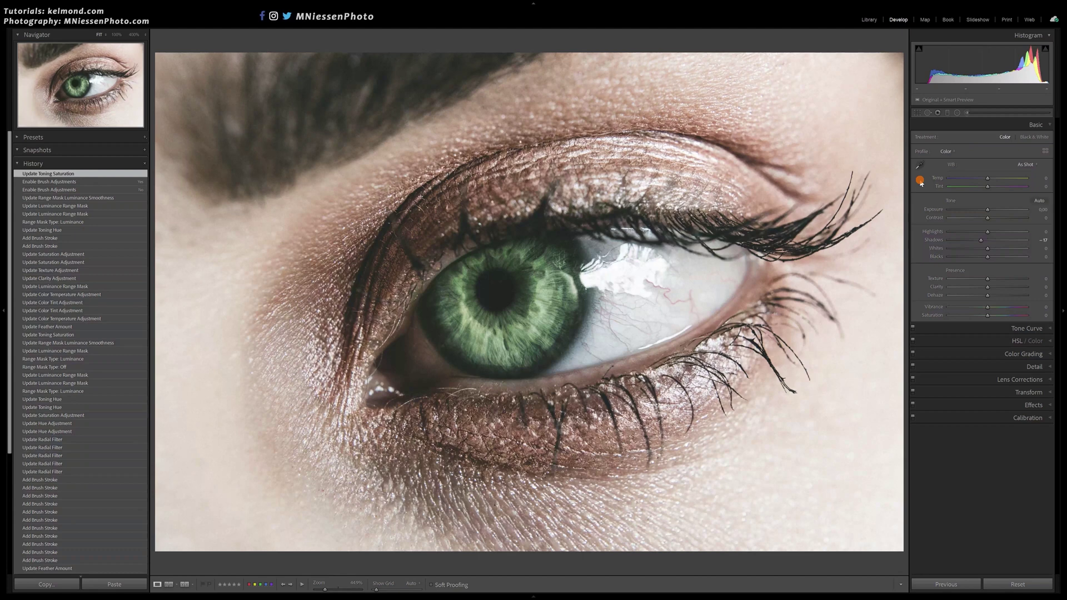
# Step: Save the current edit state as a new snapshot named green
pyautogui.hotkey('ctrl', 'n')
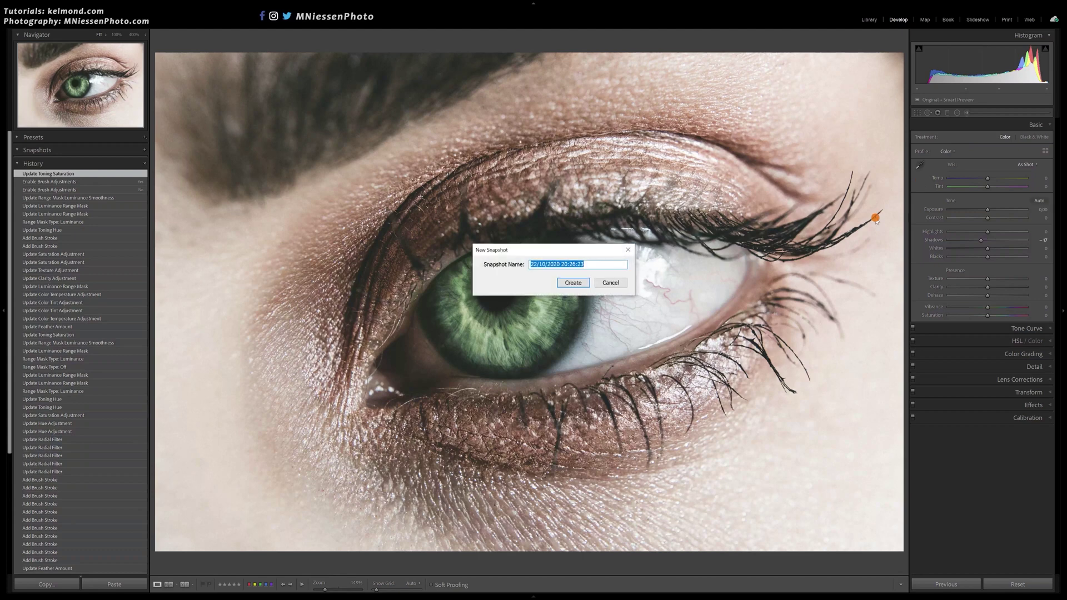
pyautogui.write('green')
pyautogui.press('Return')
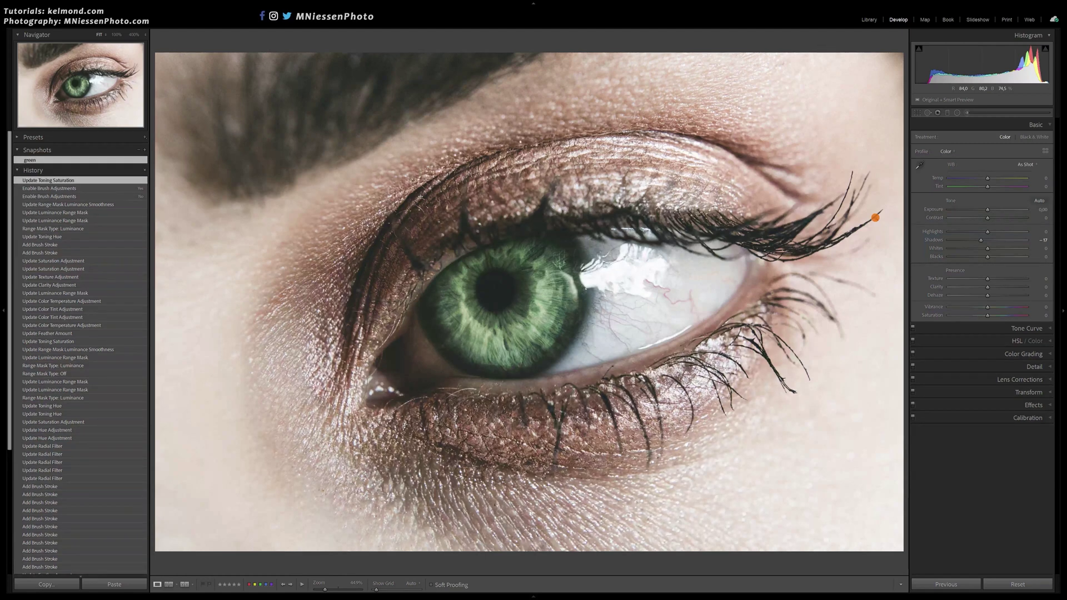